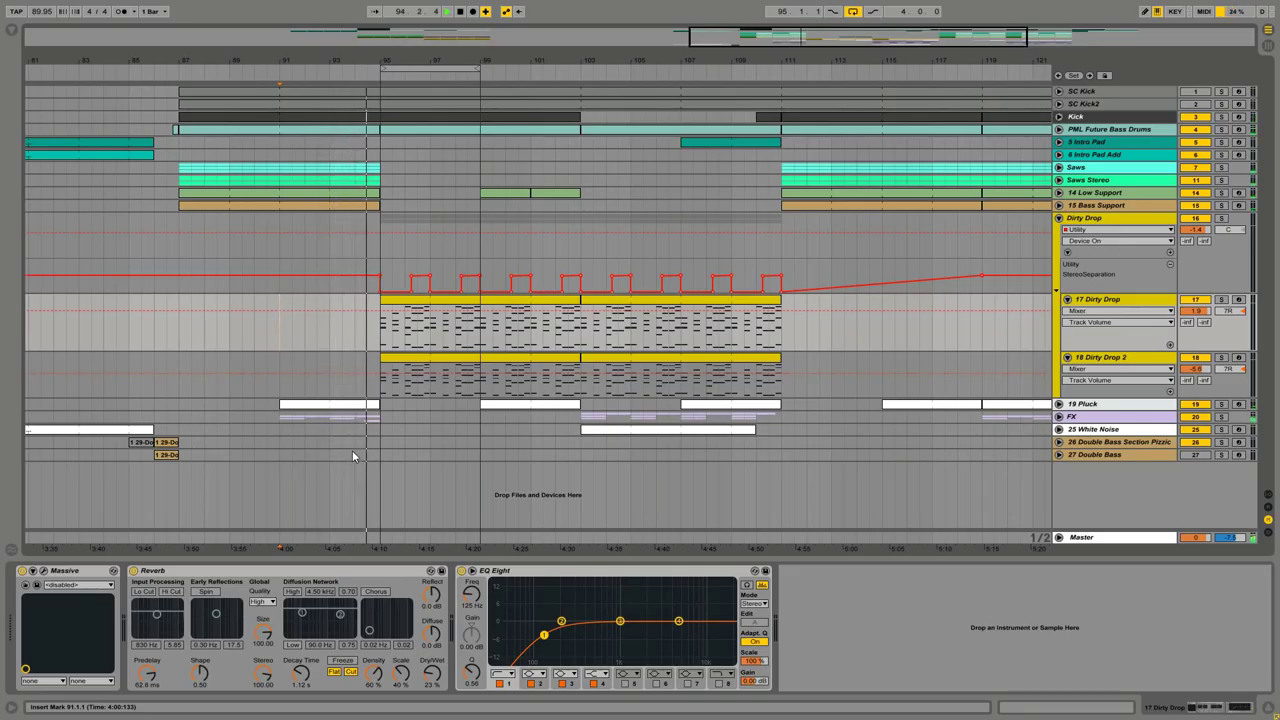
Check the Dirty Drop track's Massive synth, then stop playback and close it.
{"action": "left_click", "coordinate": [44, 575]}
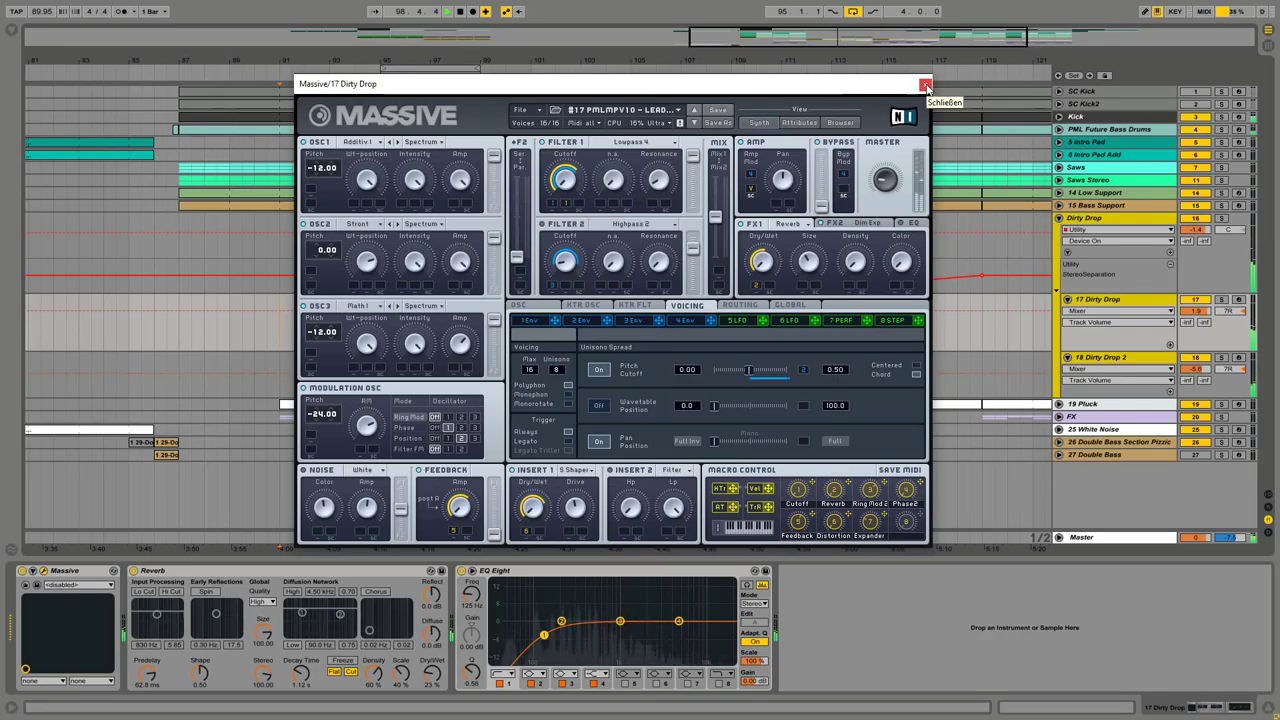
{"action": "key", "text": "space"}
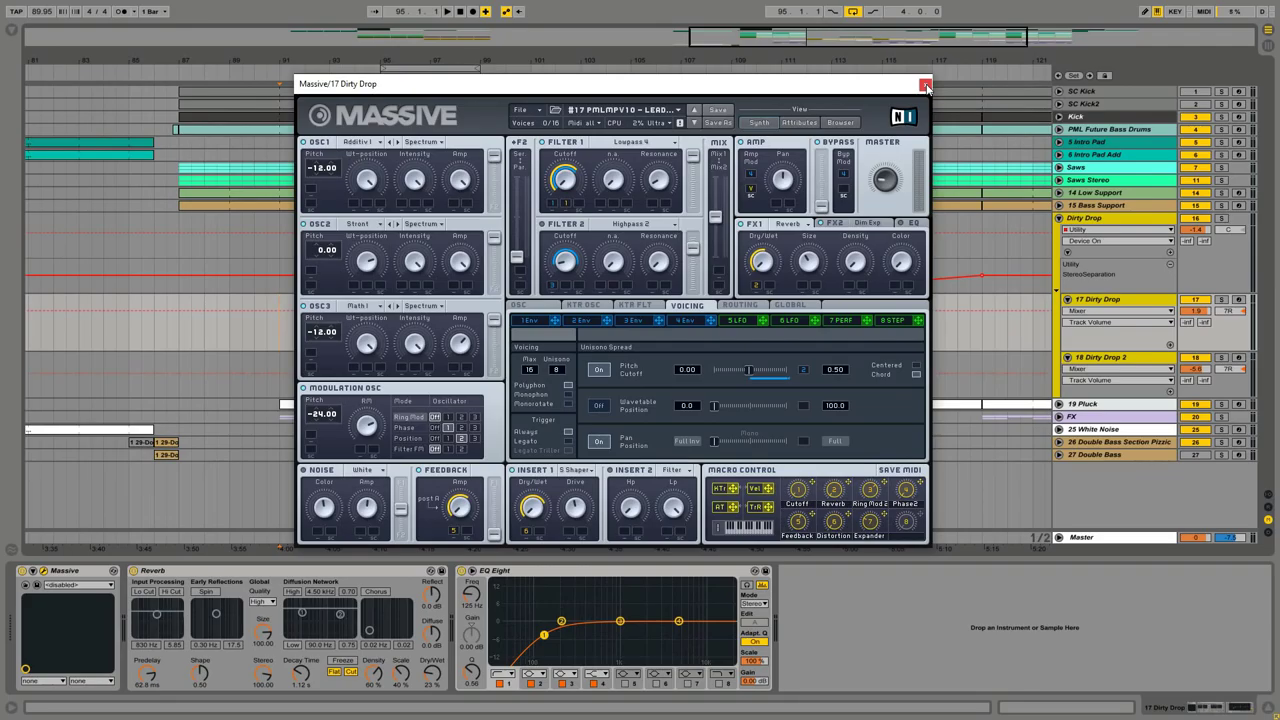
{"action": "left_click", "coordinate": [926, 86]}
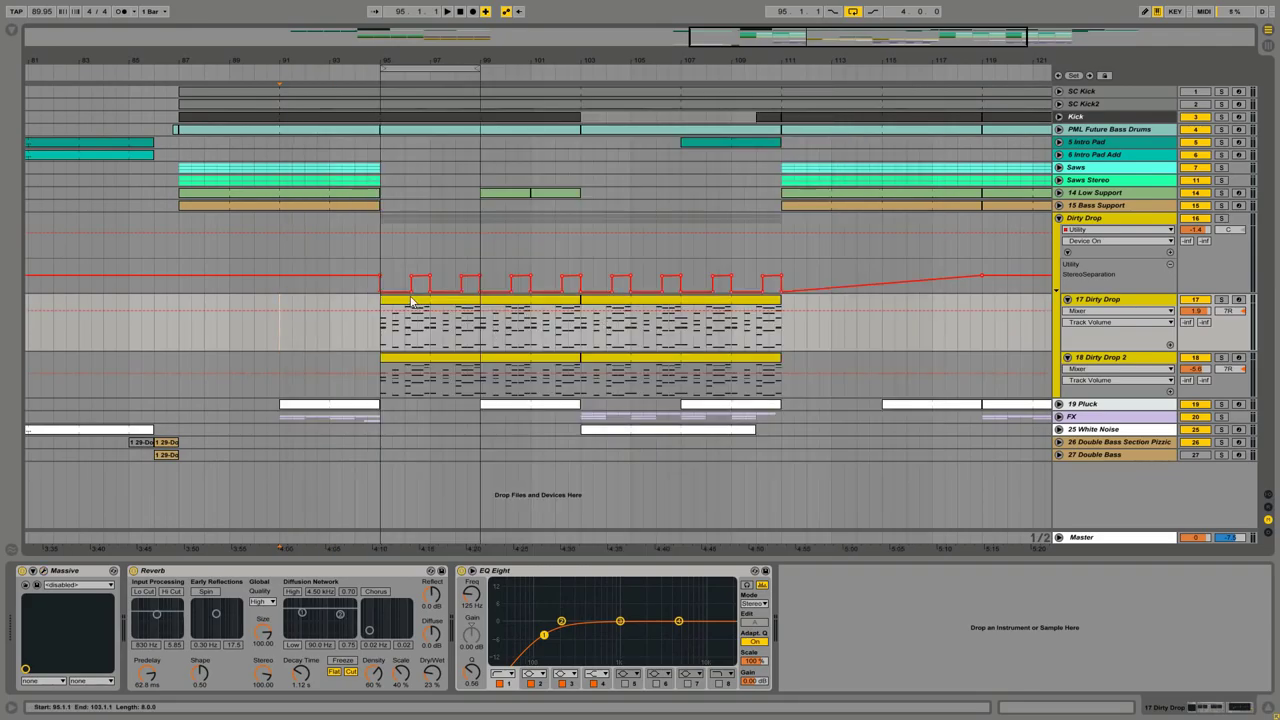
Solo track 17 Dirty Drop and play from bar 95, briefly reopening Massive.
{"action": "left_click", "coordinate": [1220, 300]}
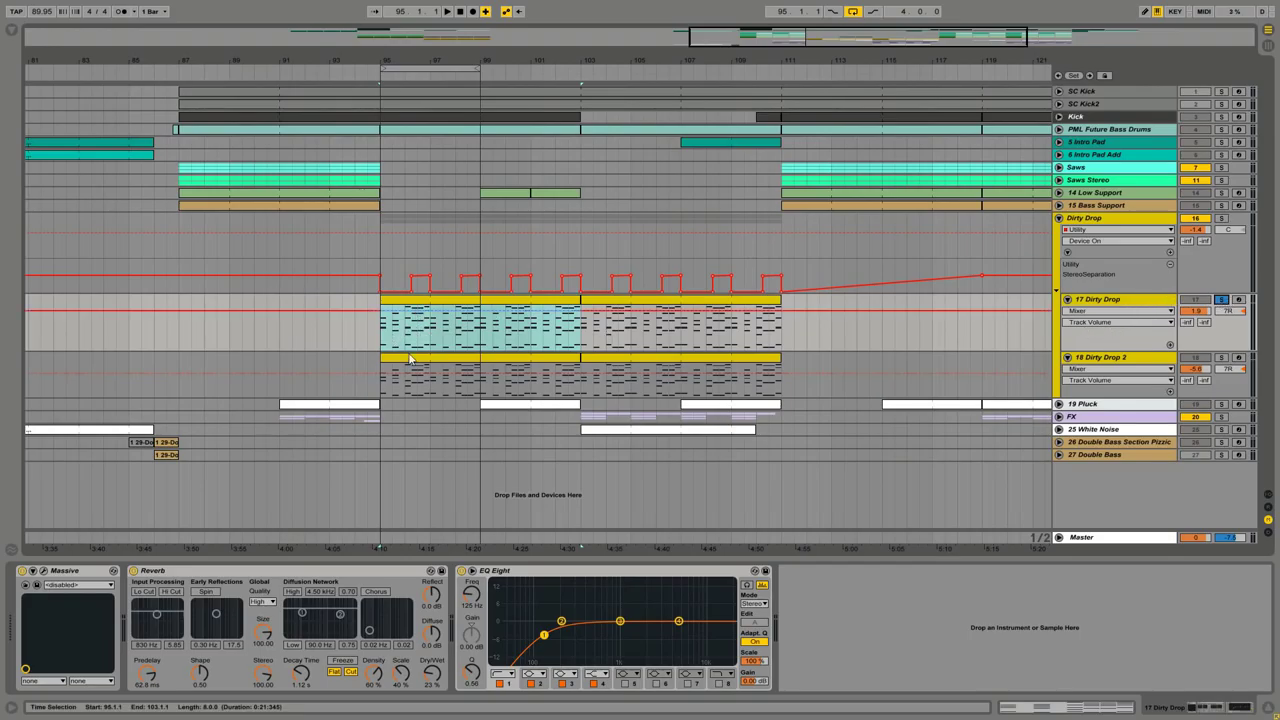
{"action": "key", "text": "space"}
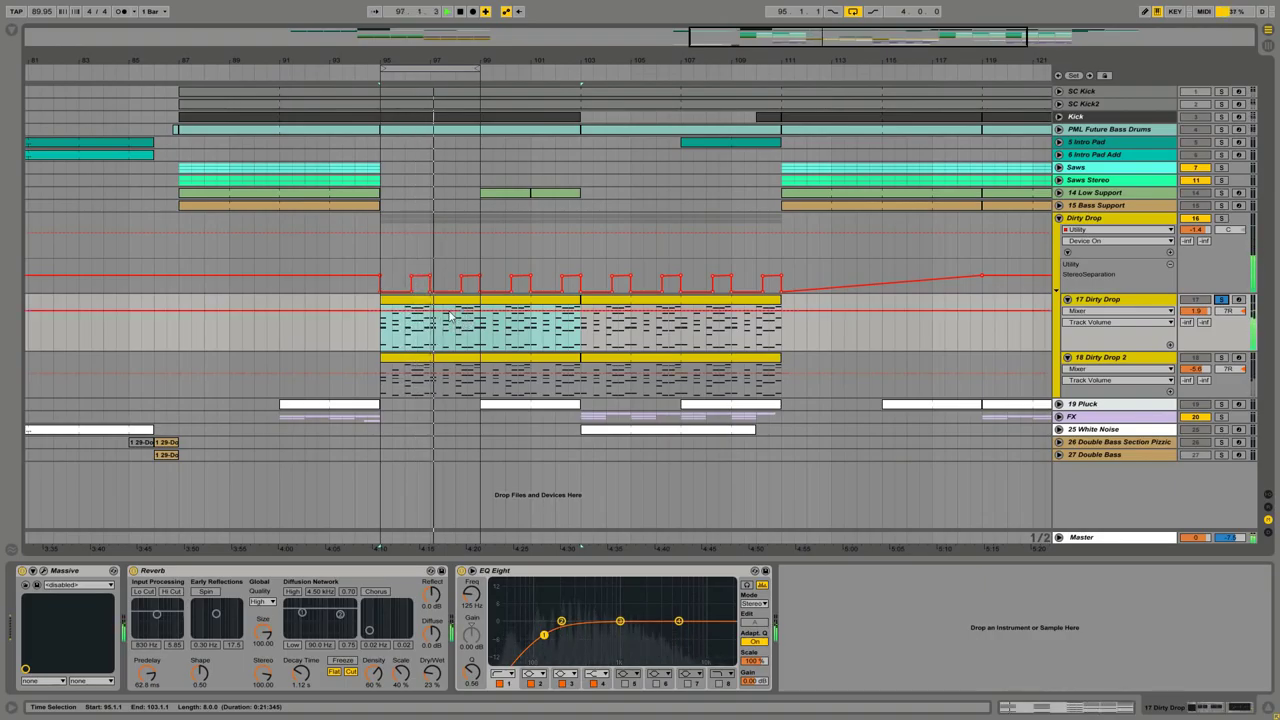
{"action": "left_click", "coordinate": [43, 571]}
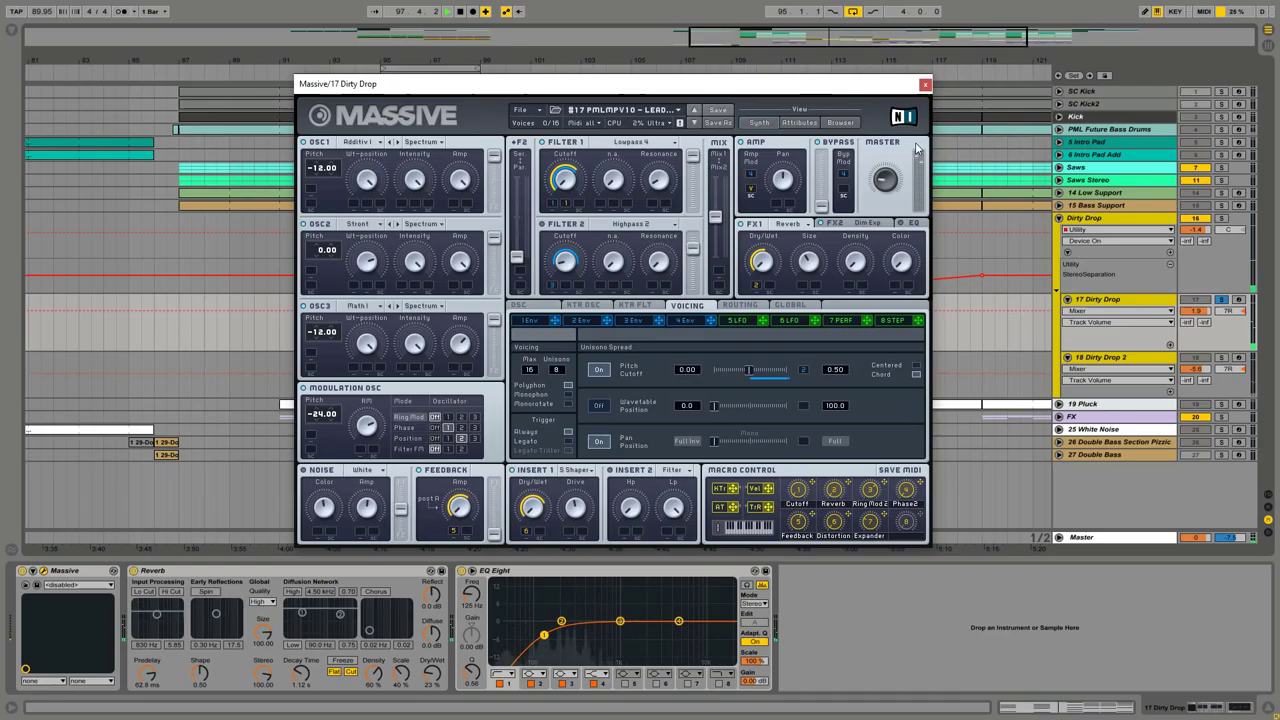
{"action": "left_click", "coordinate": [926, 84]}
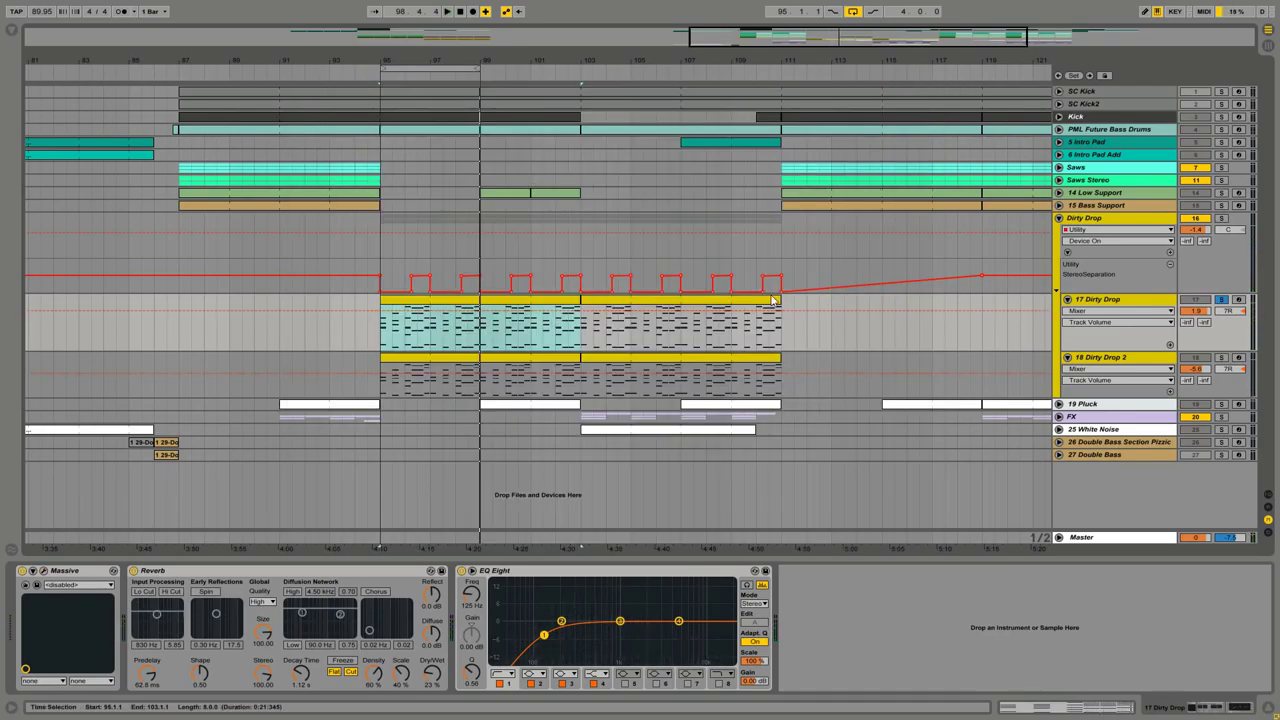
Open the drop clip's MIDI notes and load Additivmix I into oscillator 1.
{"action": "double_click", "coordinate": [411, 302]}
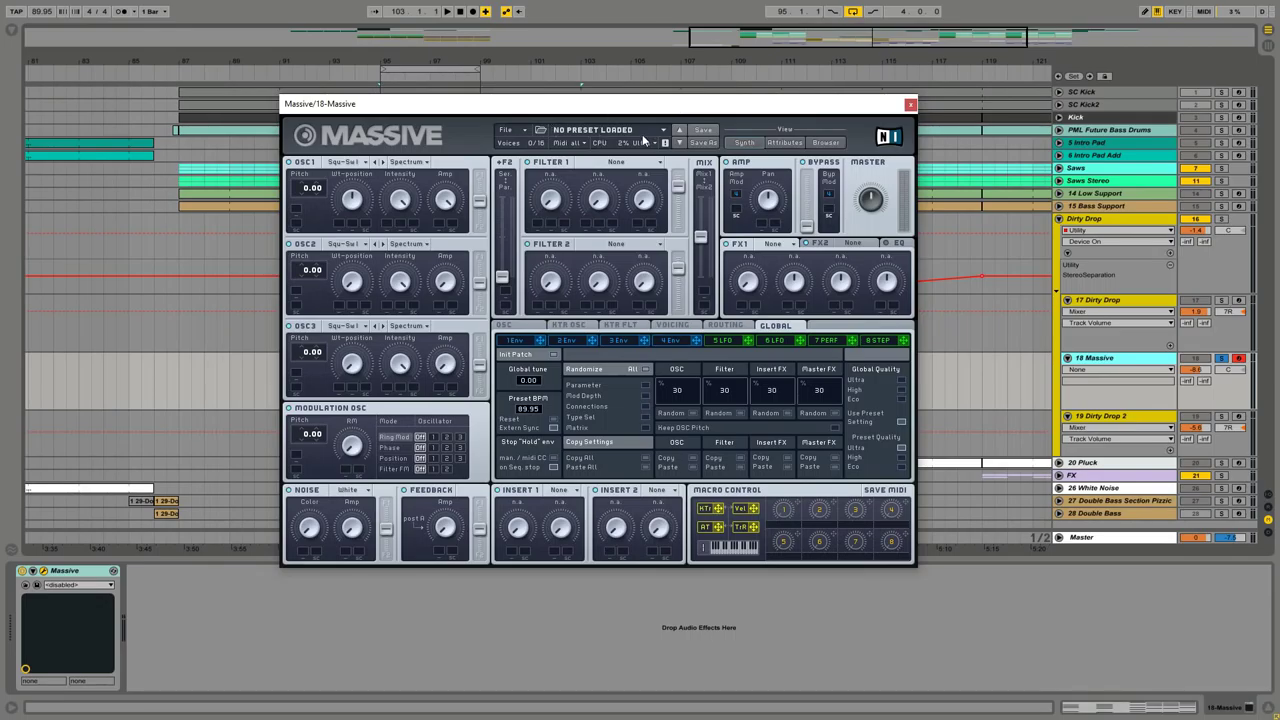
{"action": "left_click", "coordinate": [362, 162]}
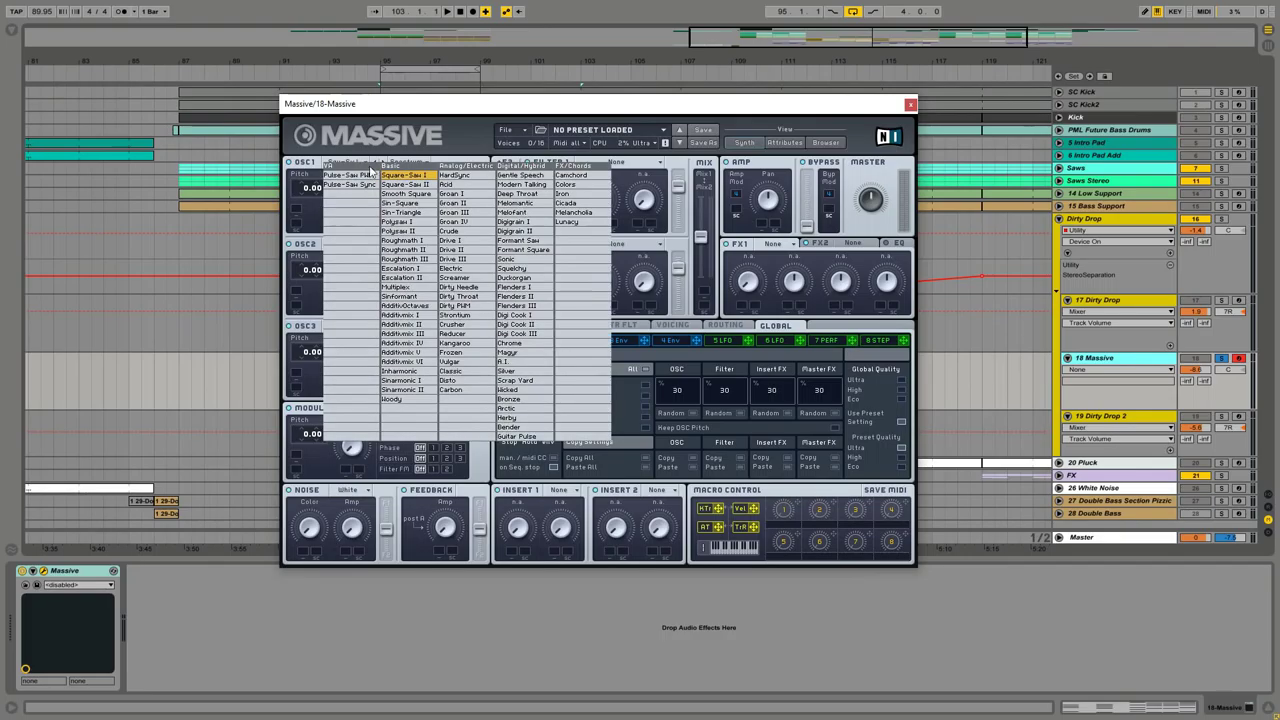
{"action": "left_click", "coordinate": [424, 320]}
Route oscillator 1 toward filter 1 and give oscillator 2 the Strontium wavetable.
{"action": "left_click", "coordinate": [362, 212]}
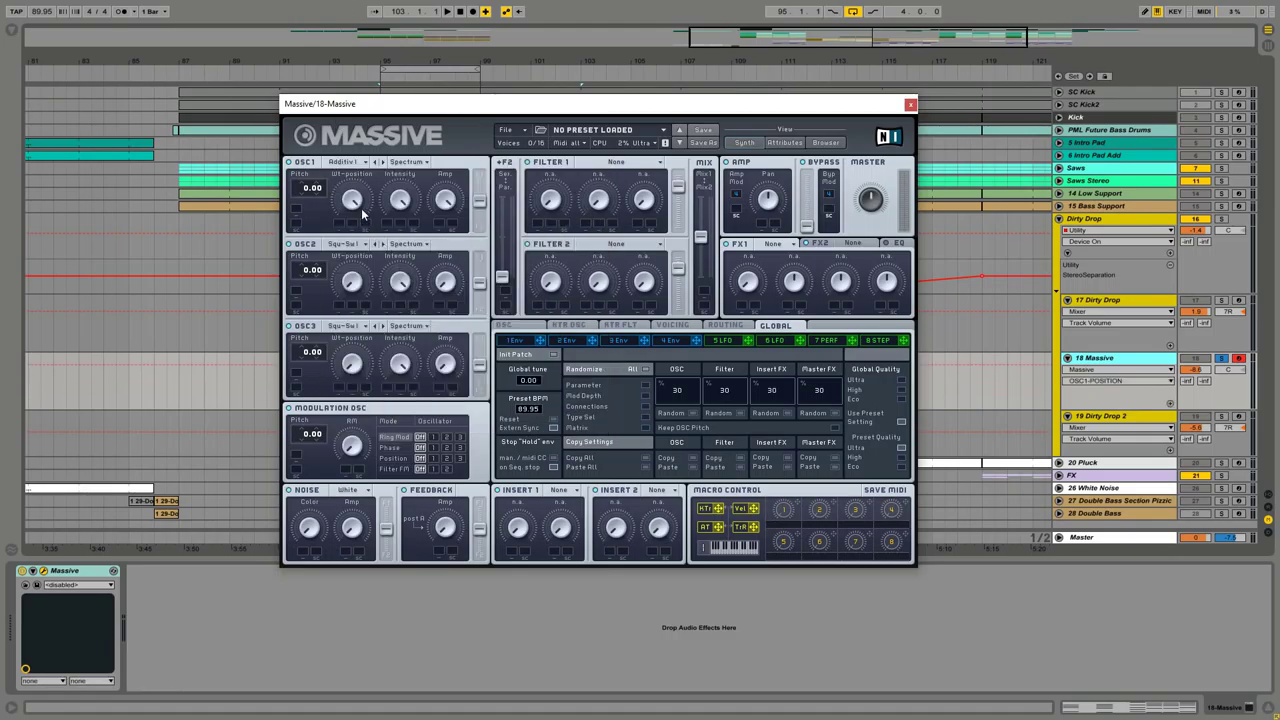
{"action": "left_click", "coordinate": [398, 203]}
{"action": "left_click", "coordinate": [448, 199]}
{"action": "left_click_drag", "start_coordinate": [478, 206], "coordinate": [480, 177]}
{"action": "left_click", "coordinate": [350, 245]}
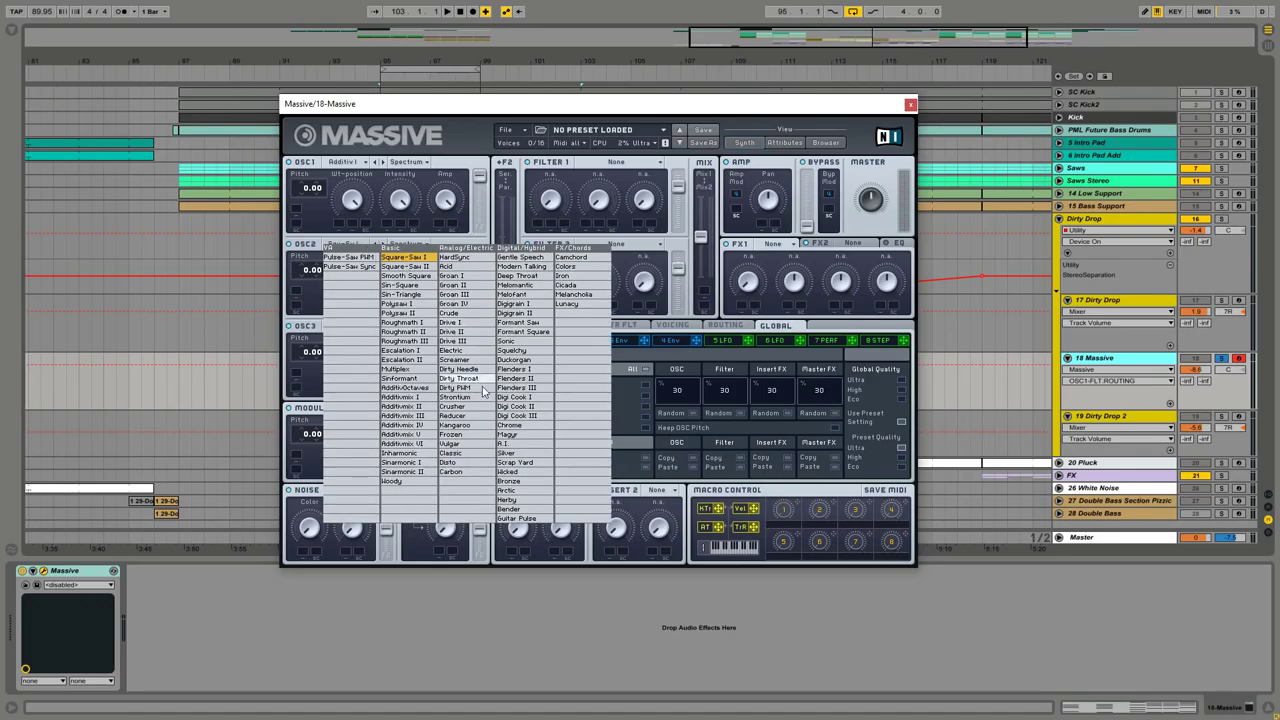
{"action": "left_click", "coordinate": [480, 402]}
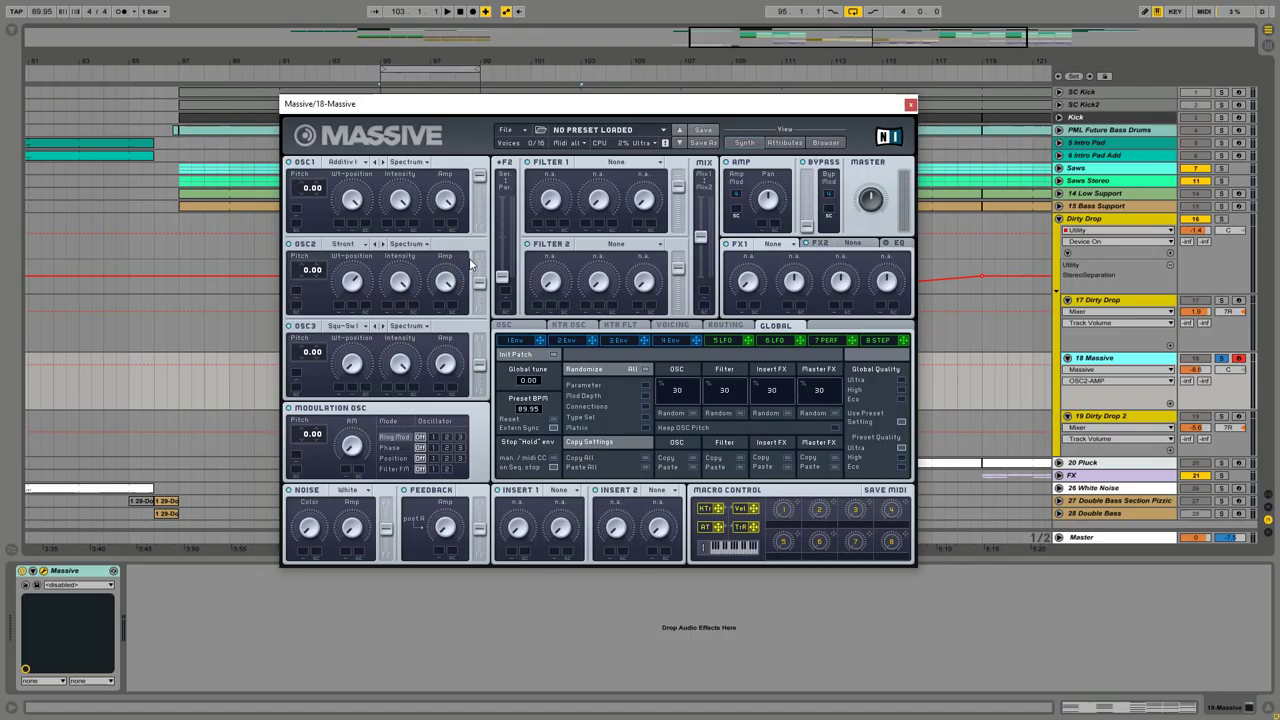
Route oscillator 2 to filter 1 and give oscillator 3 Roughmath I with raised amp and routing.
{"action": "left_click_drag", "start_coordinate": [478, 284], "coordinate": [479, 258]}
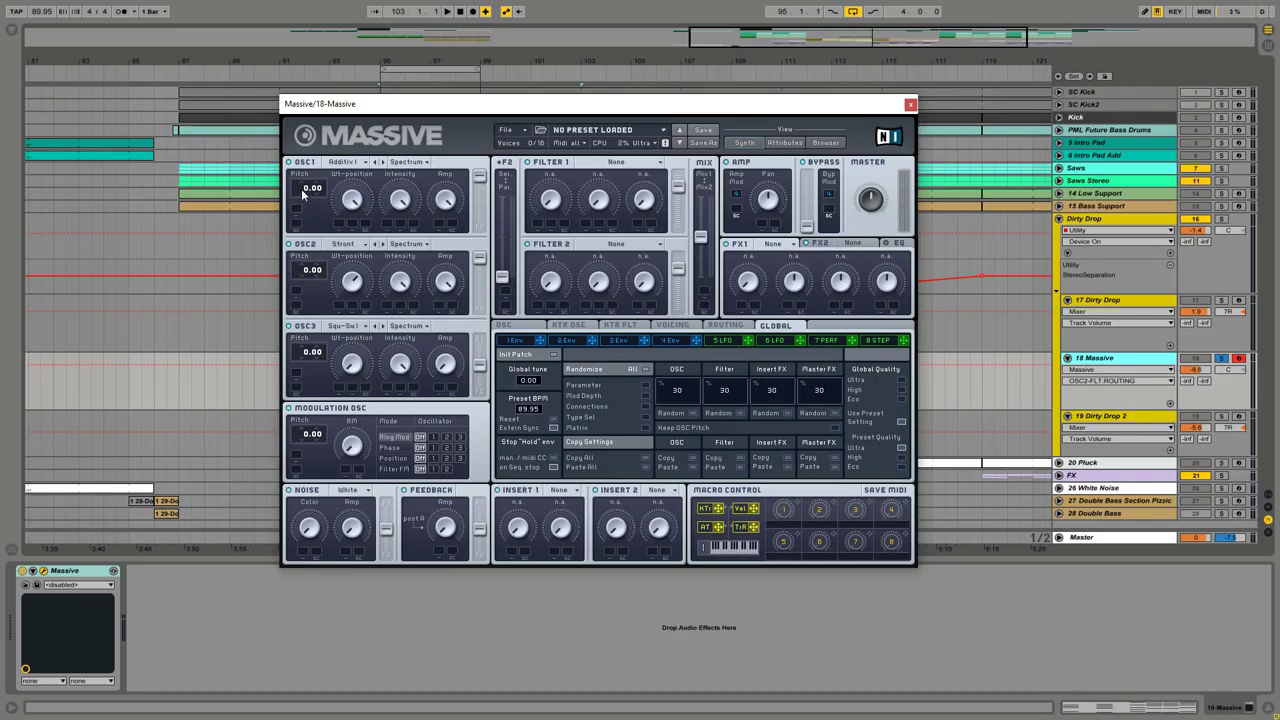
{"action": "scroll", "coordinate": [302, 194], "scroll_direction": "down", "scroll_amount": 4}
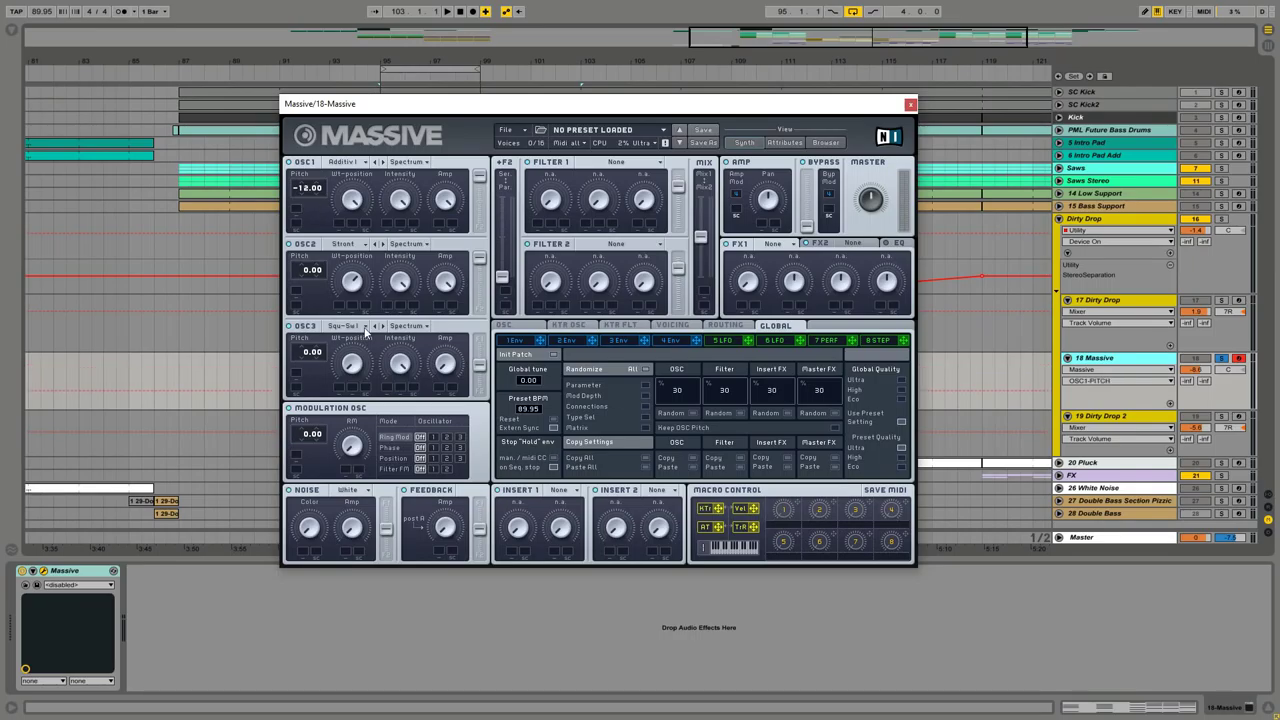
{"action": "left_click", "coordinate": [365, 328]}
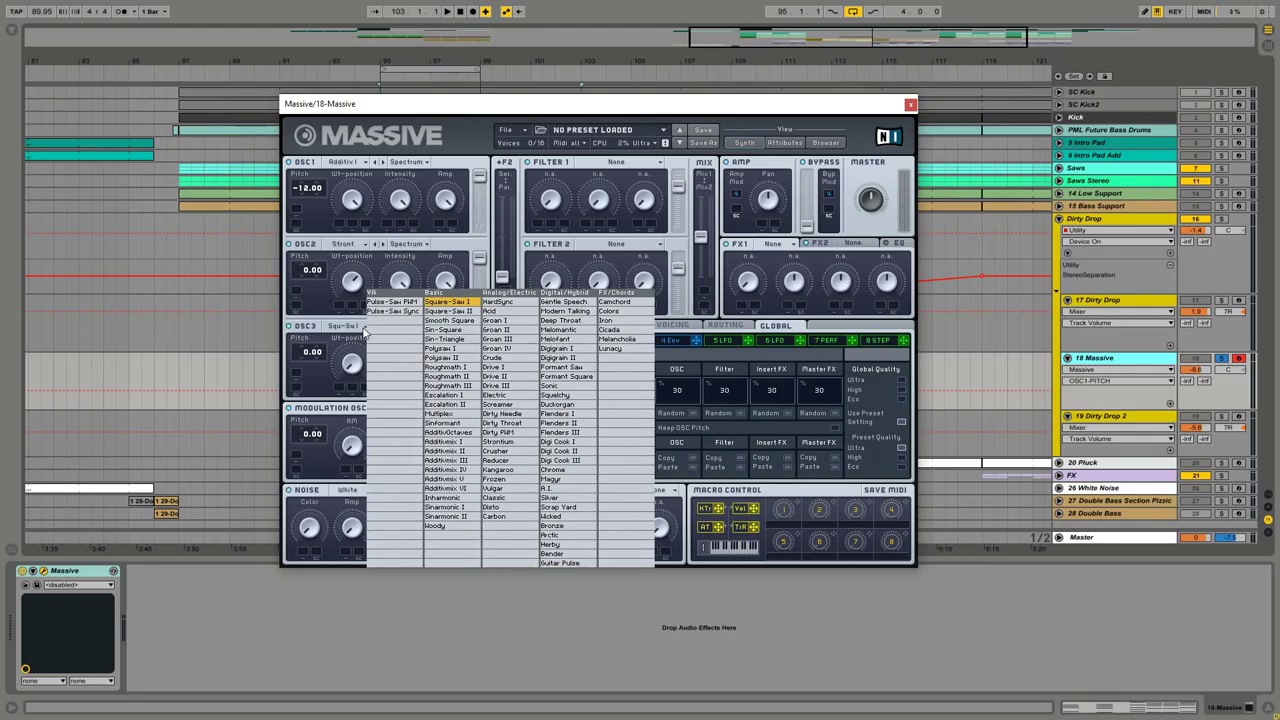
{"action": "left_click", "coordinate": [467, 370]}
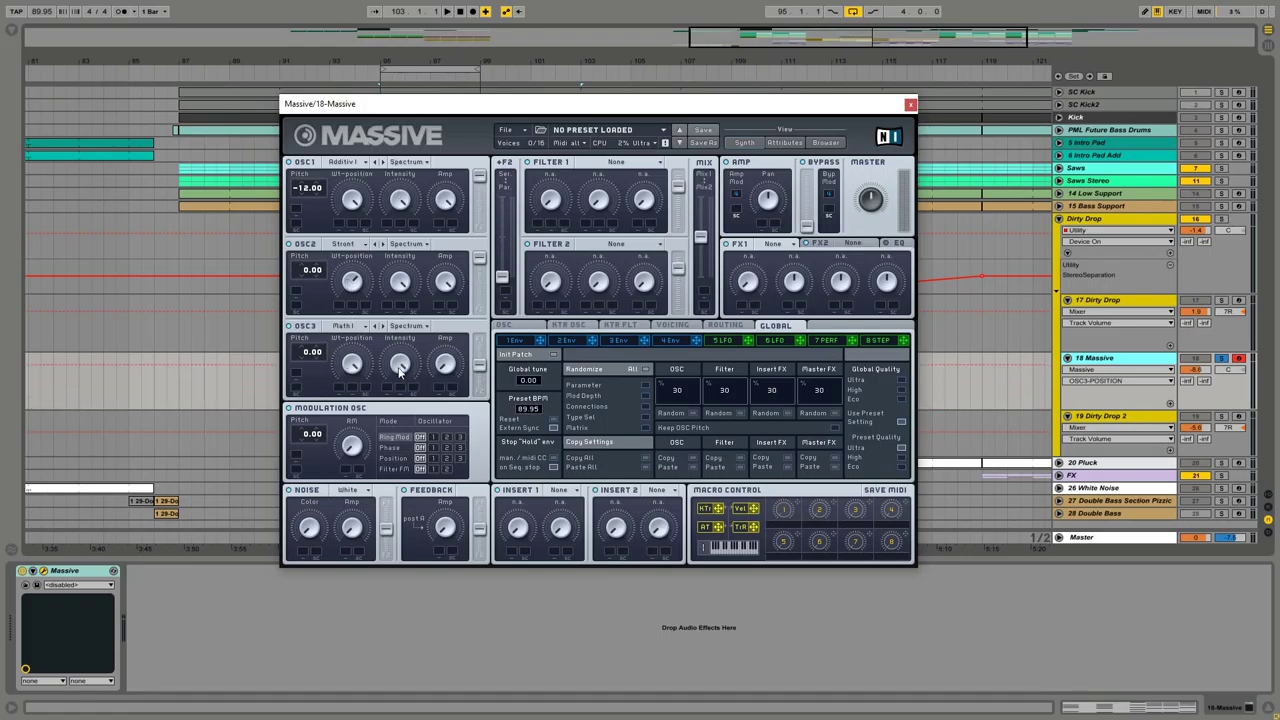
{"action": "left_click", "coordinate": [401, 366]}
{"action": "left_click_drag", "start_coordinate": [446, 388], "coordinate": [436, 288]}
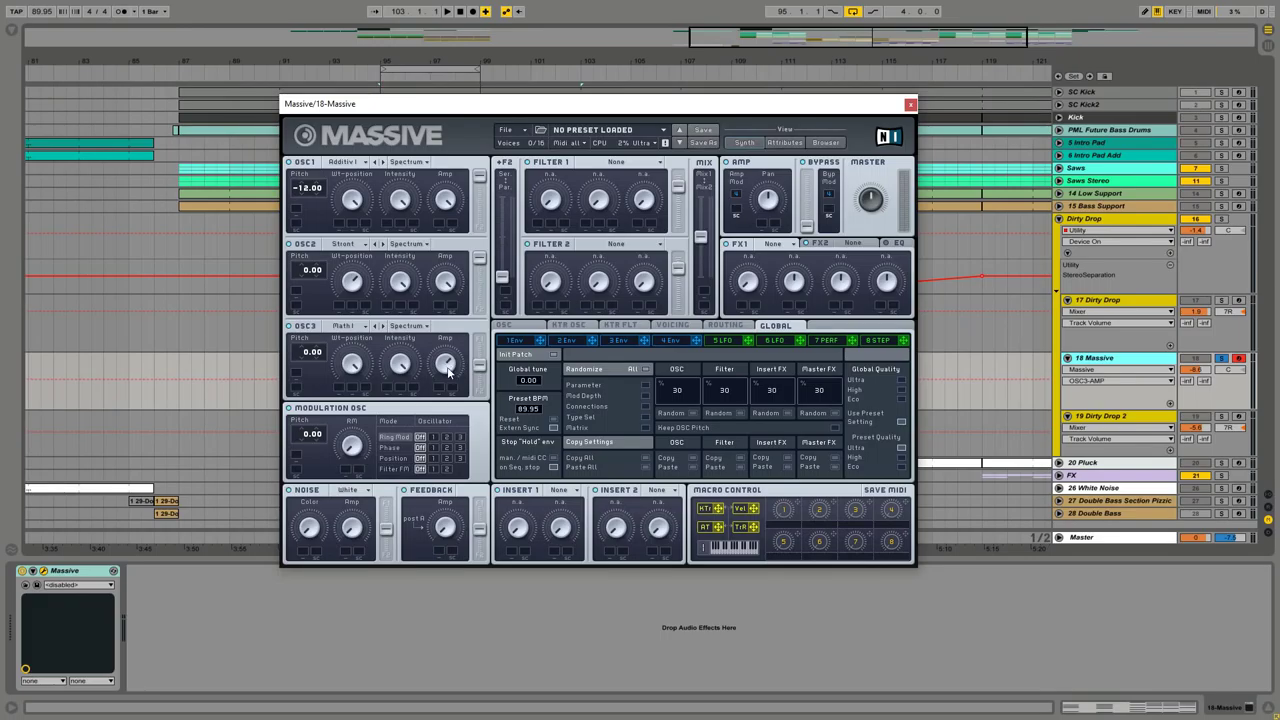
{"action": "left_click_drag", "start_coordinate": [484, 370], "coordinate": [480, 290]}
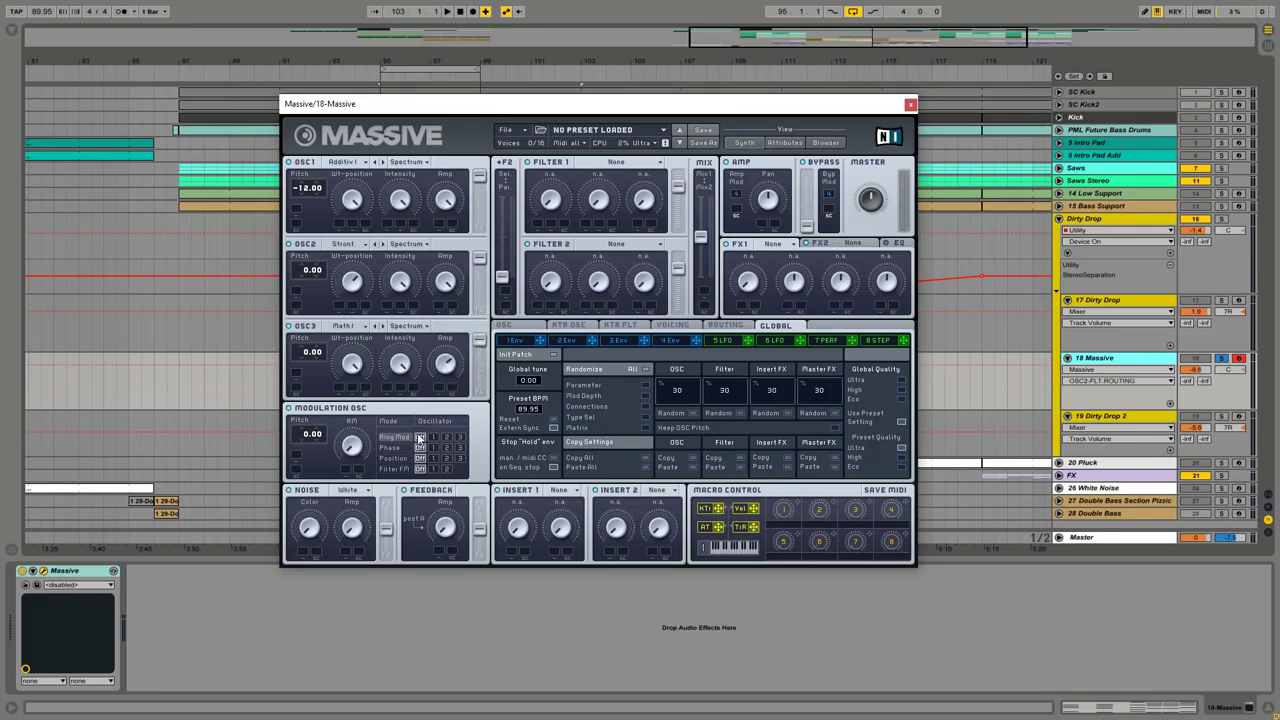
Make Filter 1 a Lowpass 4 filter.
{"action": "left_click", "coordinate": [651, 163]}
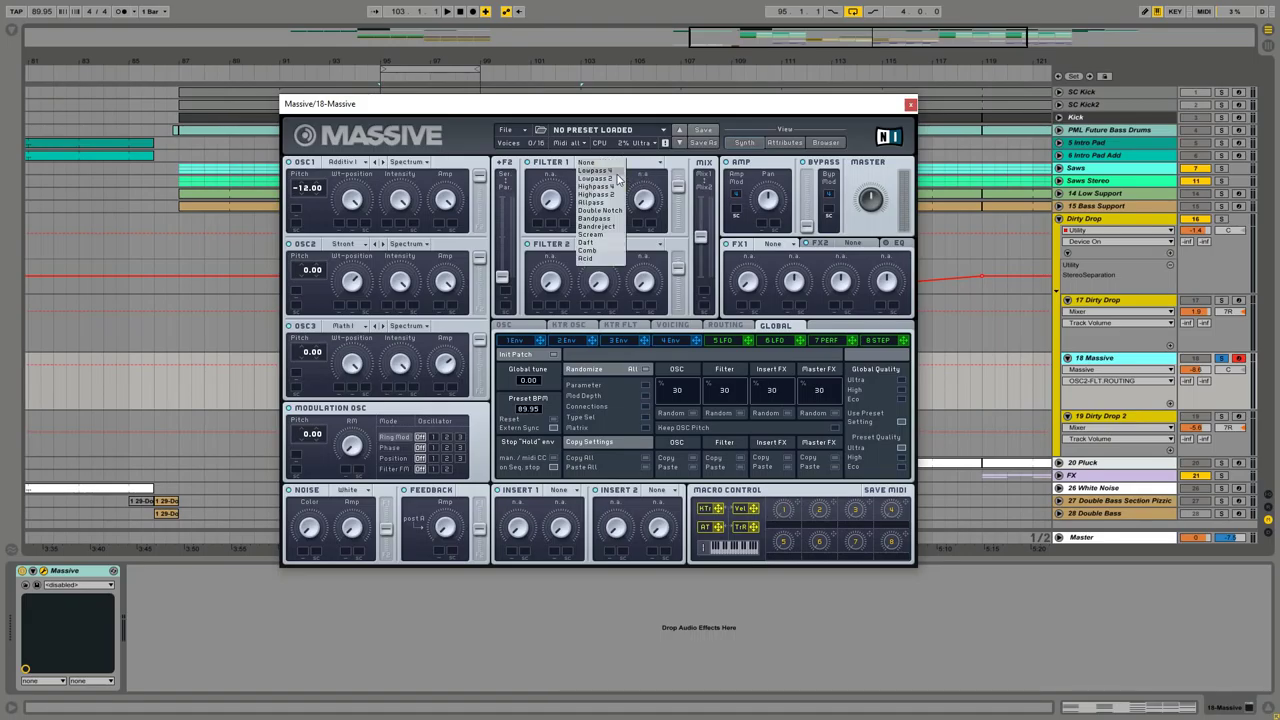
{"action": "left_click", "coordinate": [613, 173]}
{"action": "left_click", "coordinate": [645, 200]}
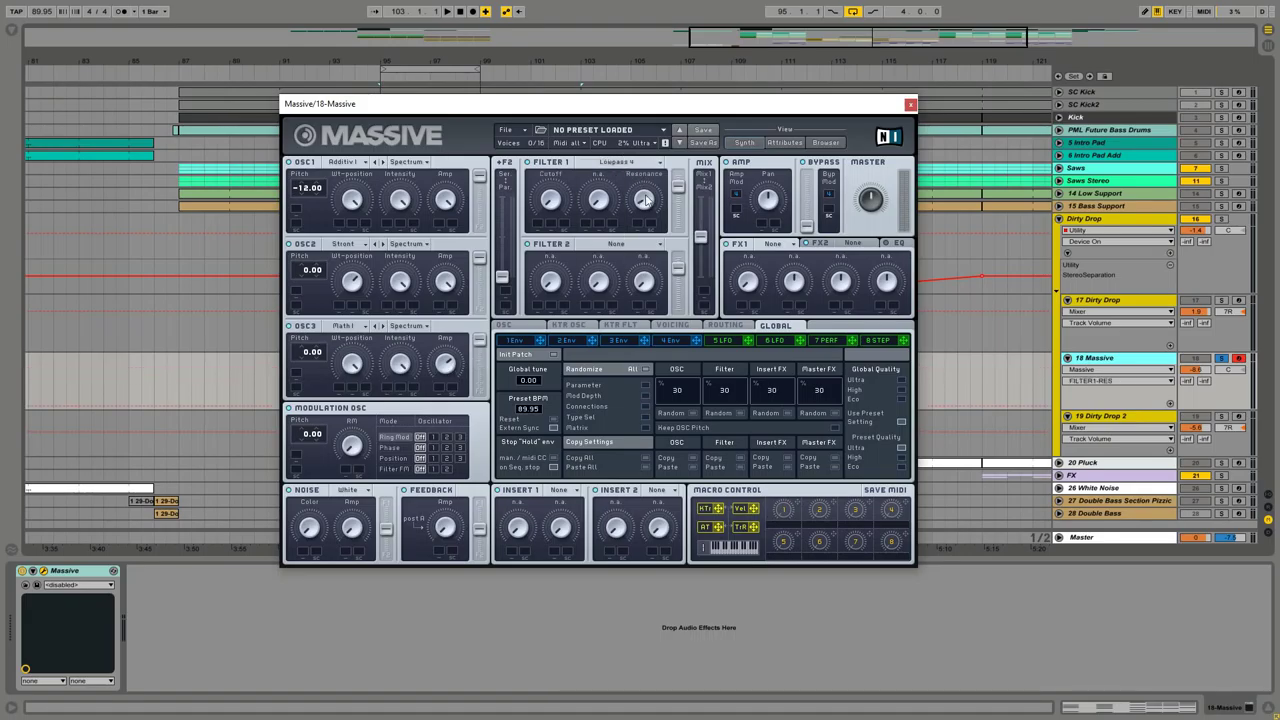
{"action": "left_click", "coordinate": [682, 189]}
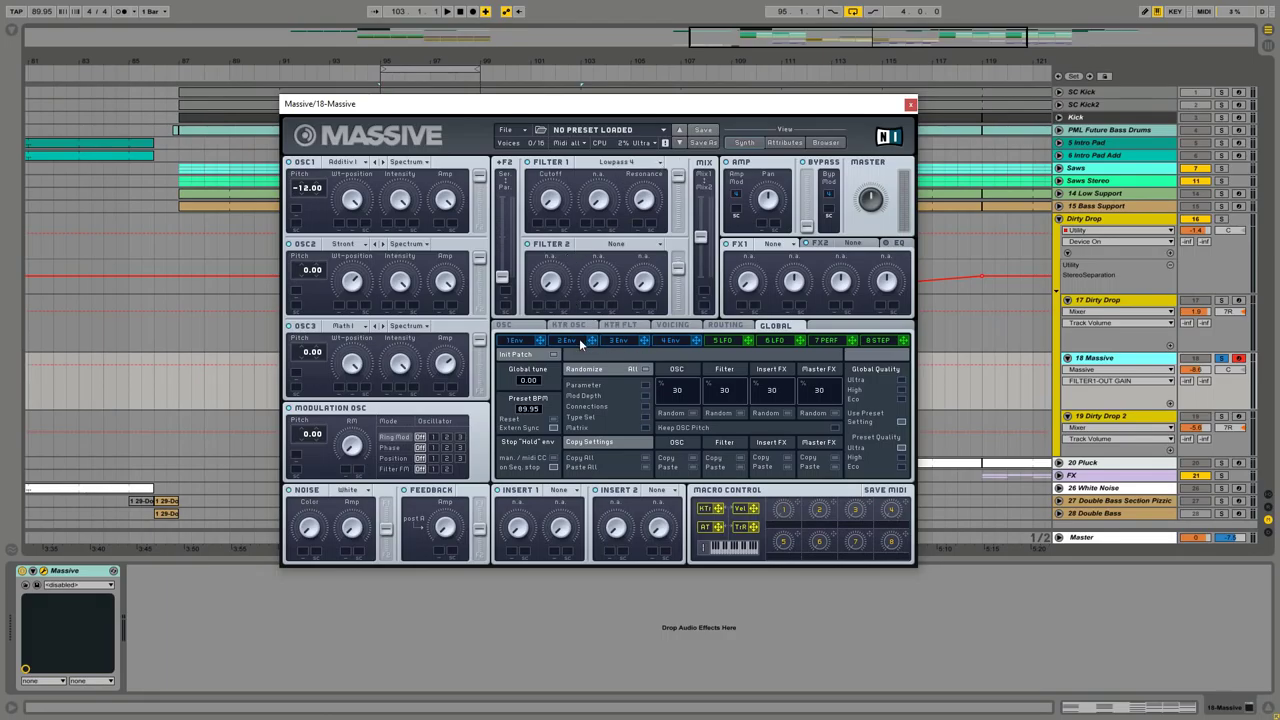
On envelope 4, raise the Decay Level and slow down the Attack.
{"action": "left_click", "coordinate": [672, 341]}
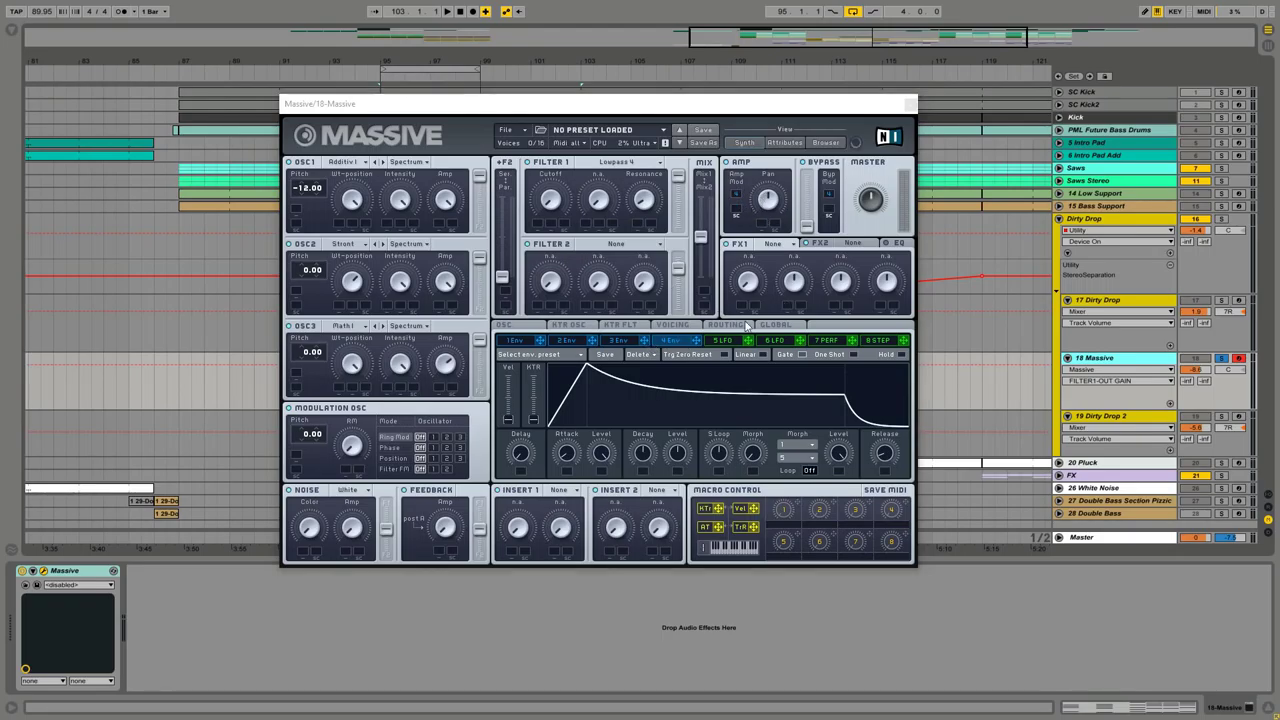
{"action": "left_click_drag", "start_coordinate": [677, 452], "coordinate": [675, 436]}
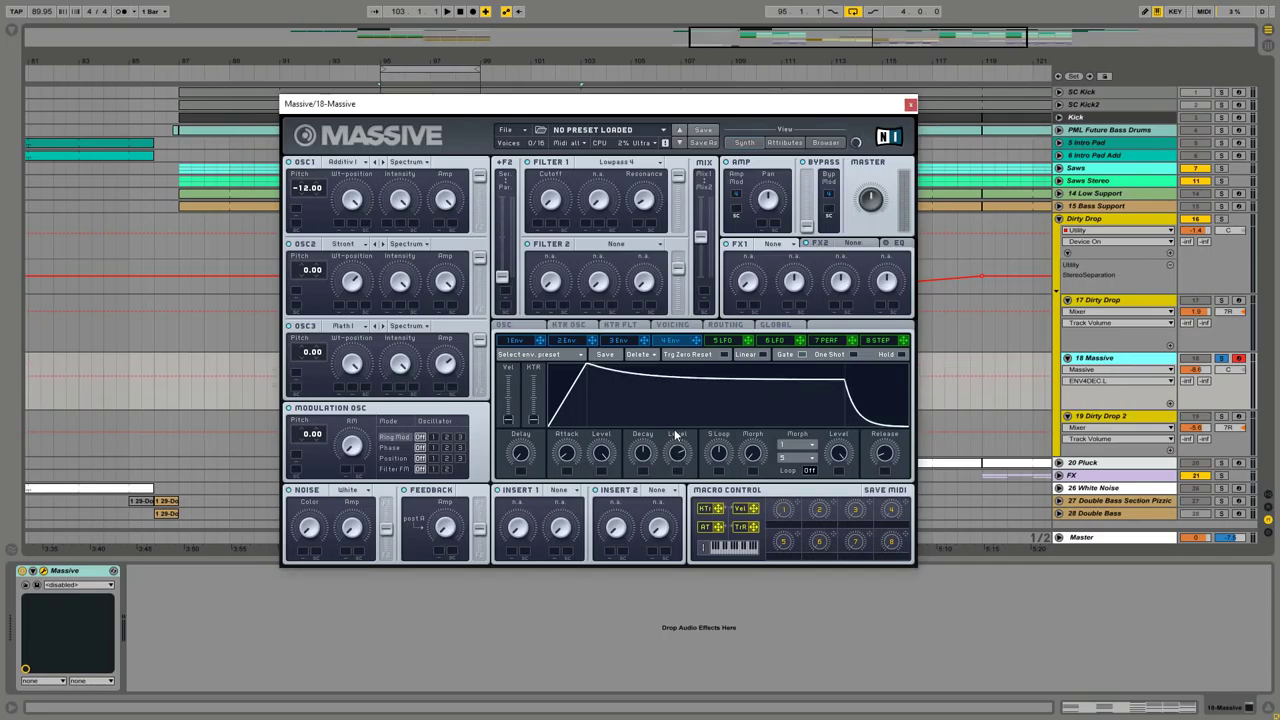
{"action": "left_click_drag", "start_coordinate": [601, 452], "coordinate": [570, 440]}
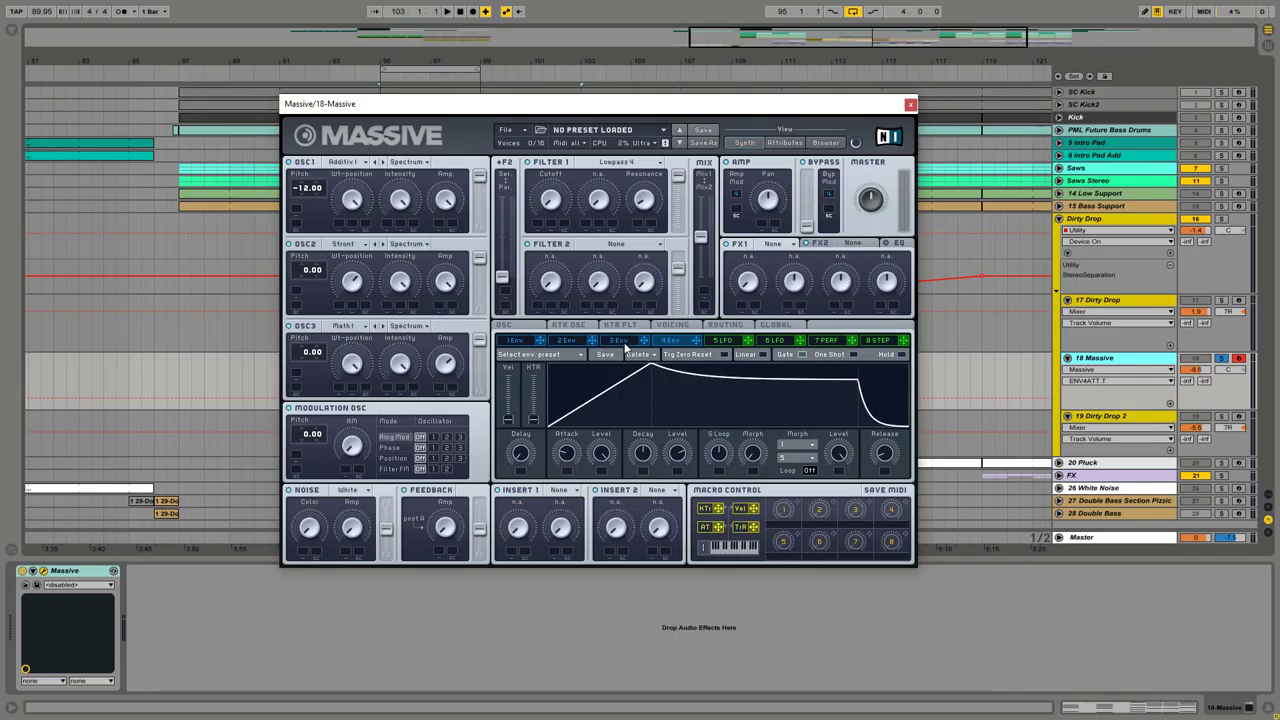
Assign envelope 1 to modulate the Filter 1 cutoff.
{"action": "left_click", "coordinate": [523, 342]}
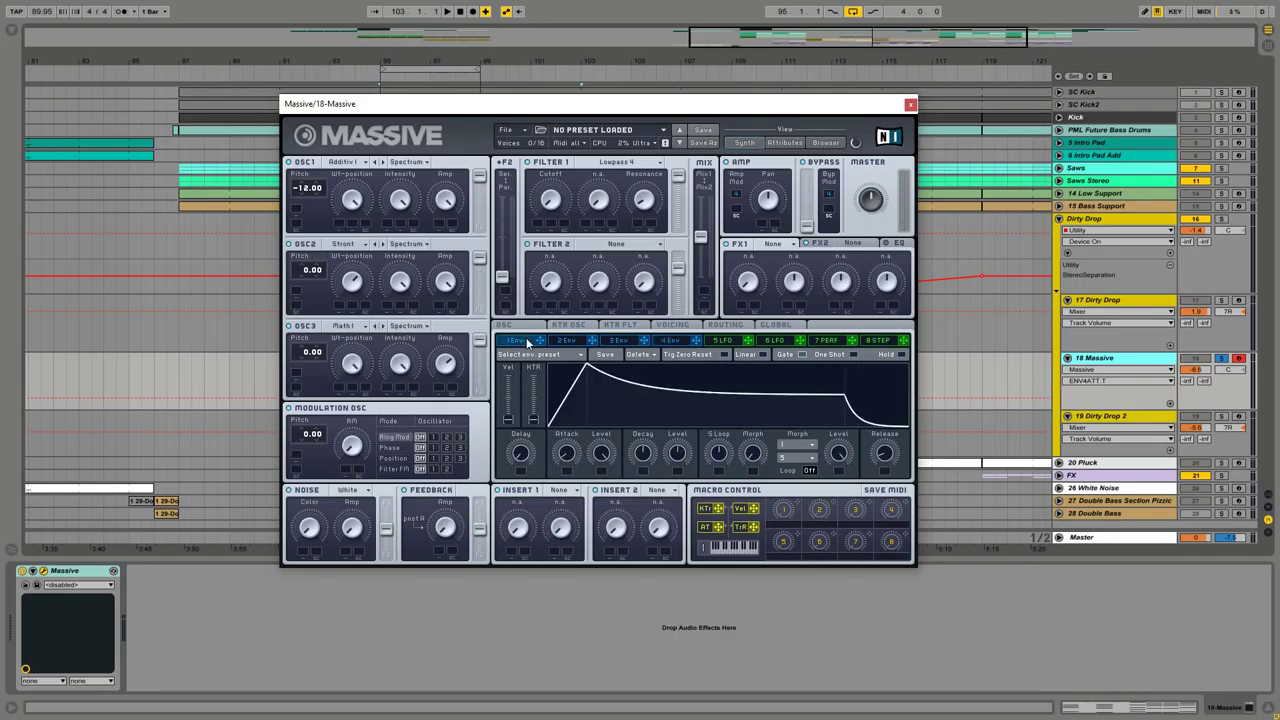
{"action": "left_click_drag", "start_coordinate": [541, 343], "coordinate": [538, 184]}
{"action": "left_click", "coordinate": [1160, 258]}
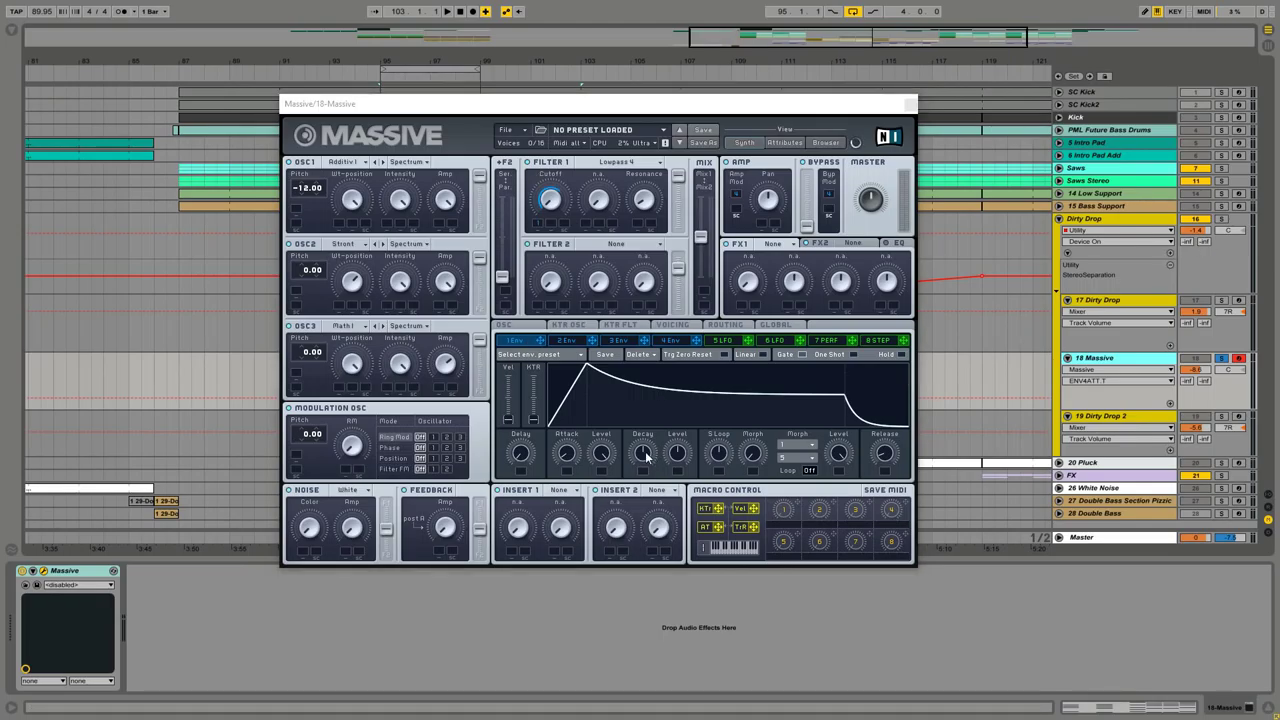
Lower envelope 1's decay level and lengthen its decay and attack.
{"action": "left_click", "coordinate": [646, 455]}
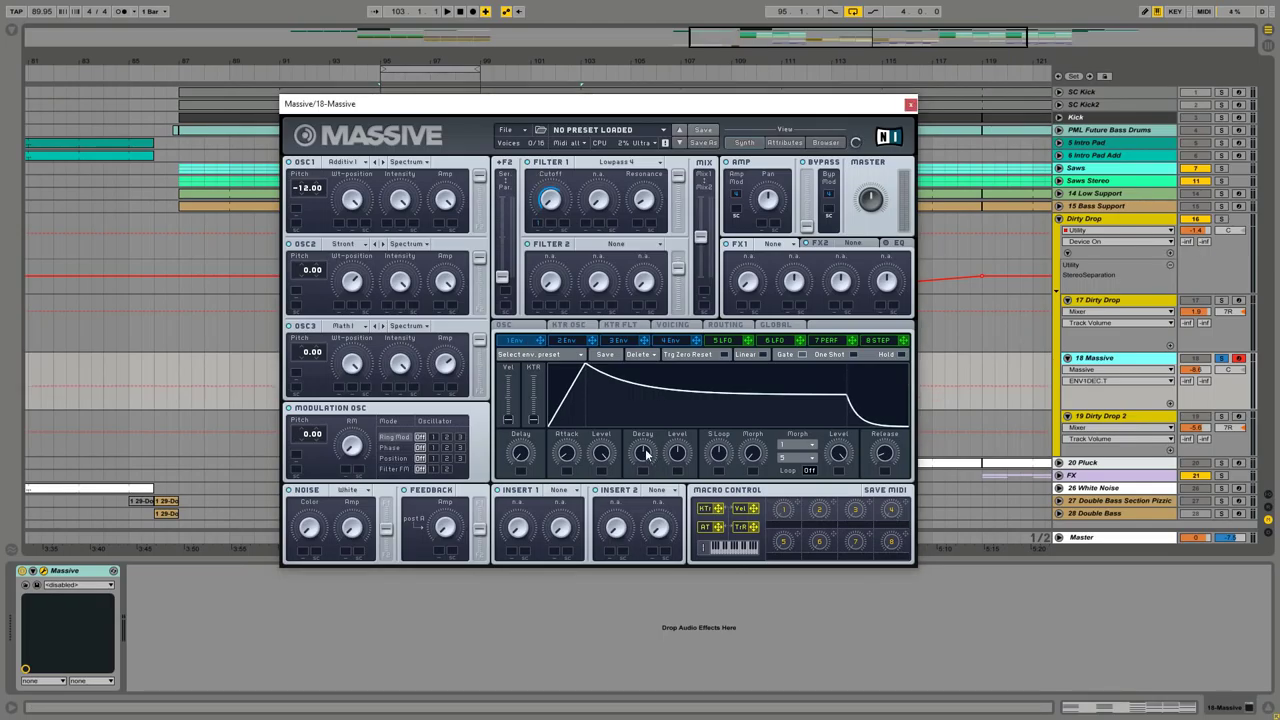
{"action": "left_click_drag", "start_coordinate": [677, 453], "coordinate": [672, 495]}
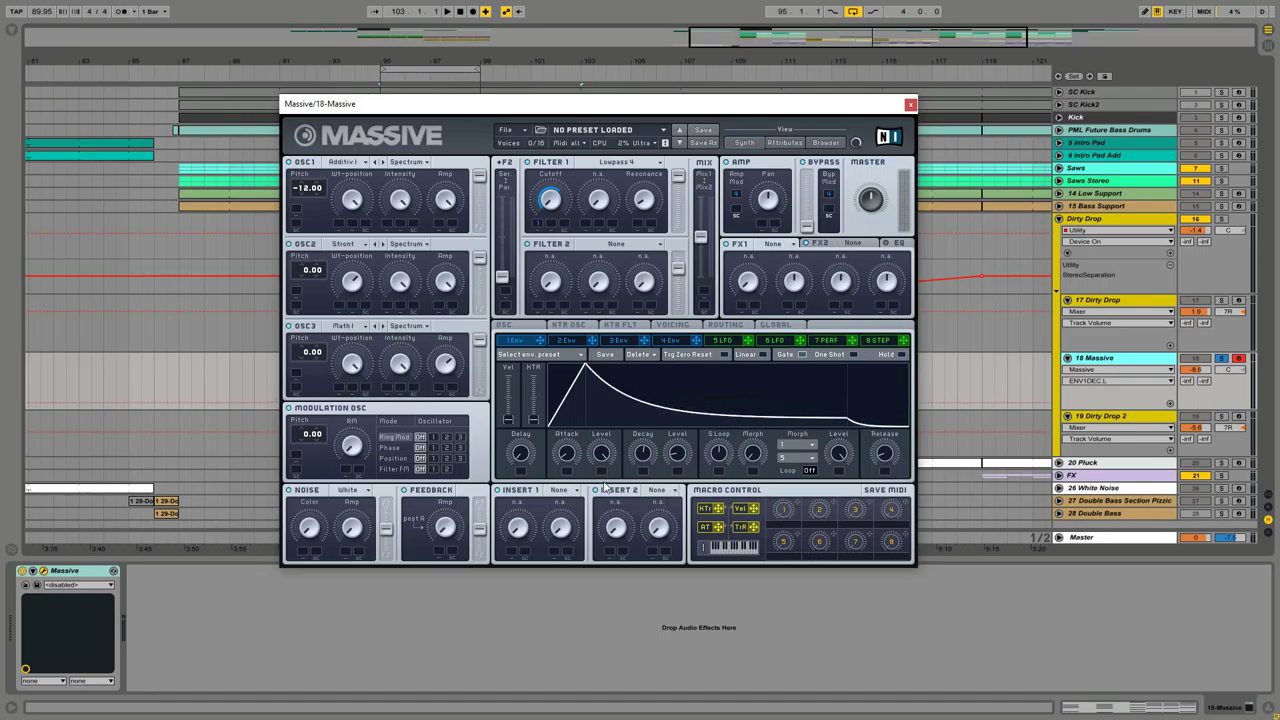
{"action": "left_click_drag", "start_coordinate": [569, 458], "coordinate": [573, 453]}
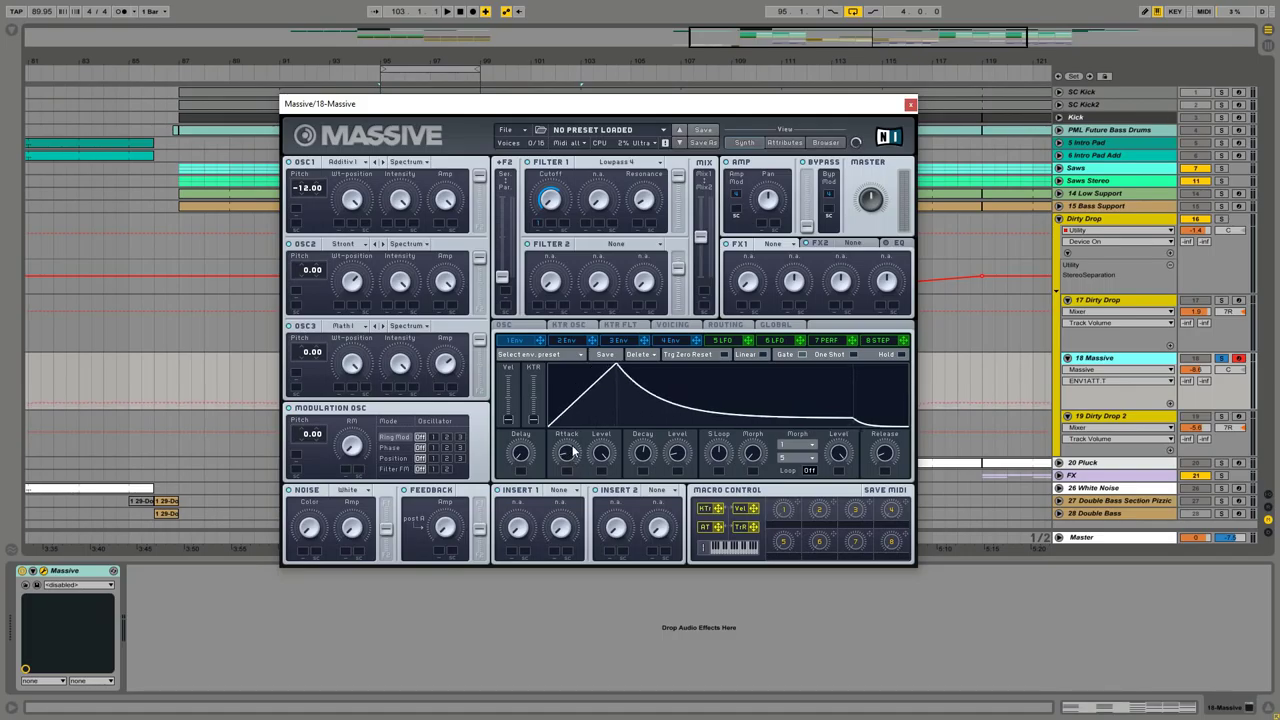
{"action": "left_click_drag", "start_coordinate": [573, 452], "coordinate": [573, 451]}
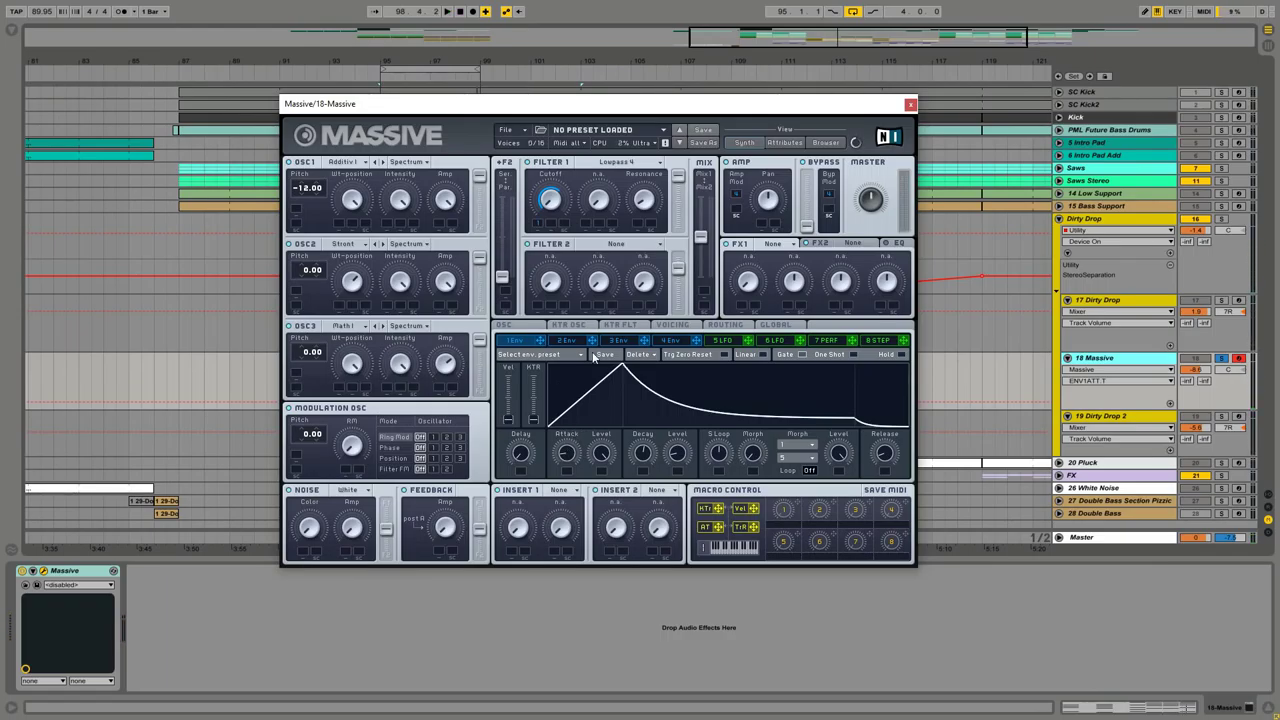
Set Unisono to 8 voices and turn on and adjust the unison pan spread.
{"action": "left_click", "coordinate": [675, 328]}
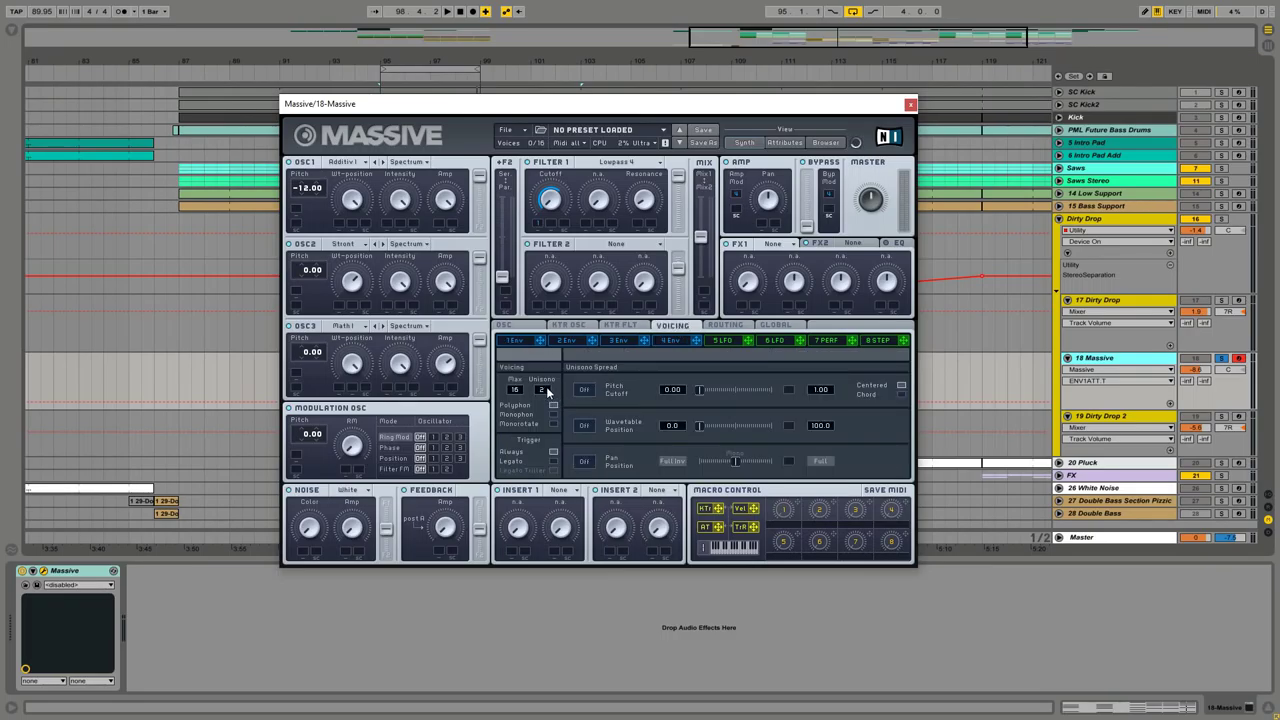
{"action": "left_click_drag", "start_coordinate": [548, 392], "coordinate": [550, 385]}
{"action": "left_click", "coordinate": [584, 461]}
{"action": "left_click_drag", "start_coordinate": [740, 472], "coordinate": [705, 465]}
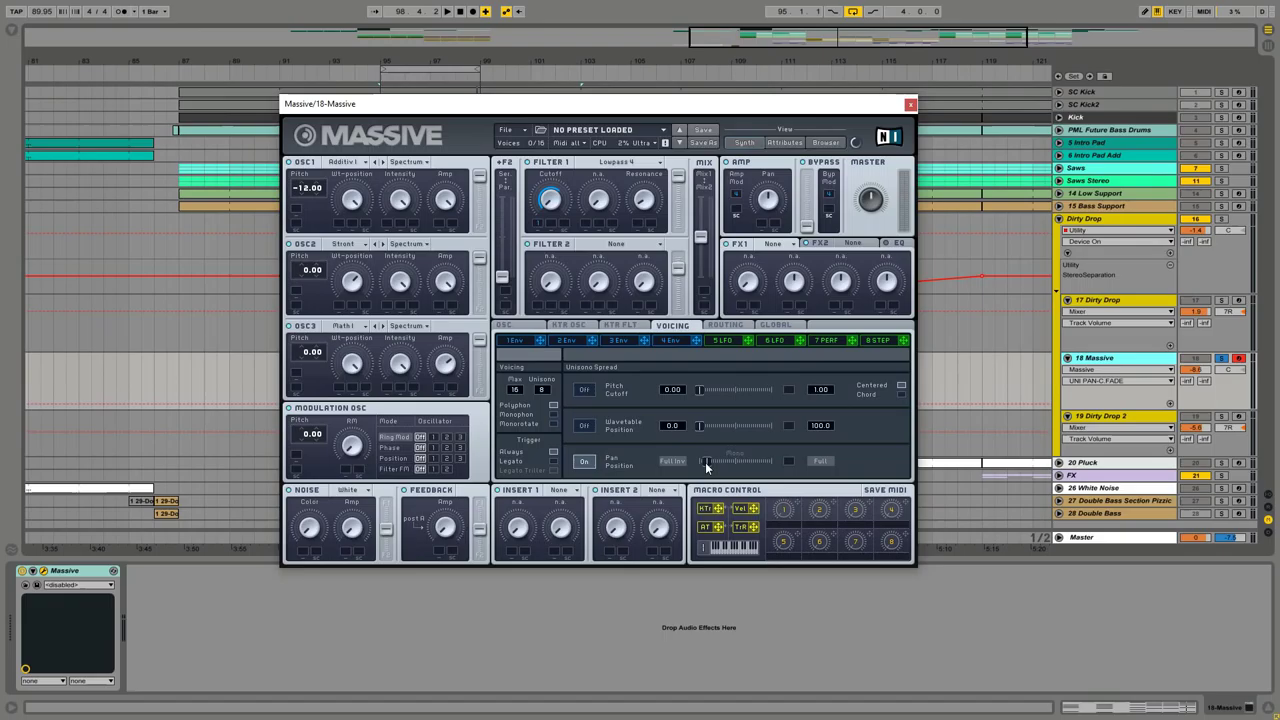
{"action": "mouse_move", "coordinate": [706, 466]}
{"action": "left_mouse_down"}
{"action": "mouse_move", "coordinate": [754, 463]}
{"action": "mouse_move", "coordinate": [700, 466]}
{"action": "left_mouse_up"}
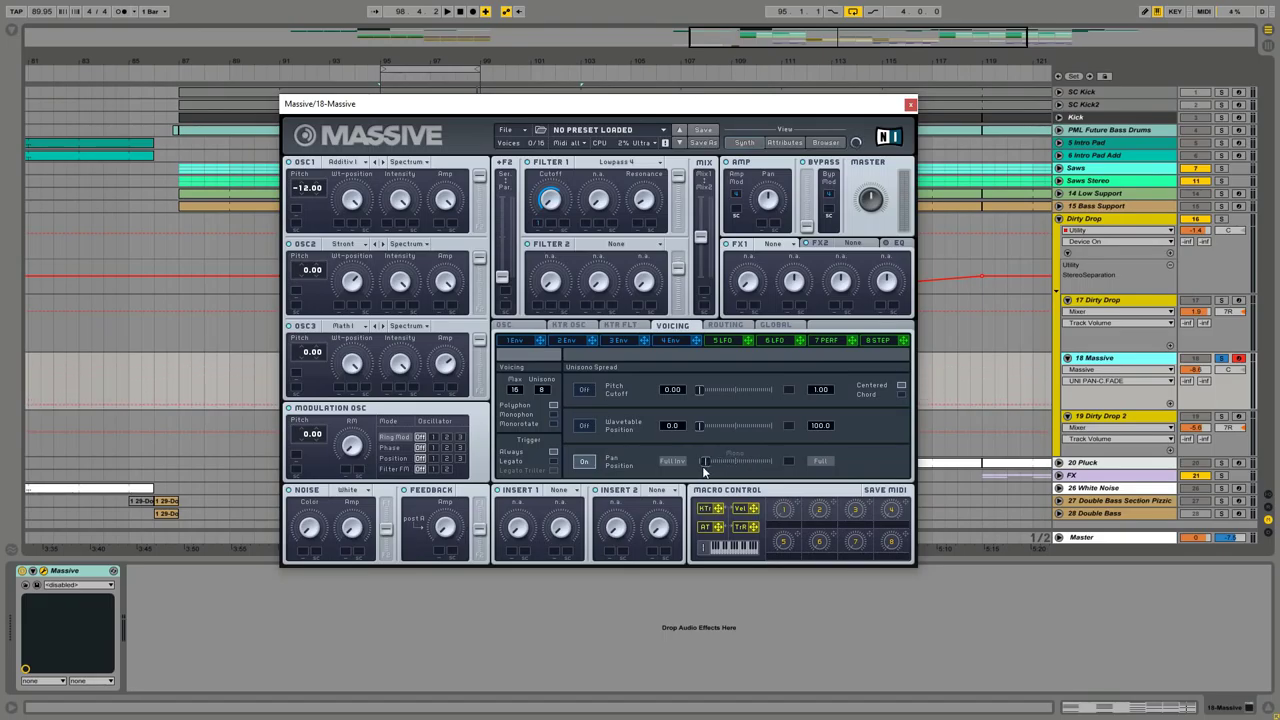
Turn on unison pitch spread and set it to 0.50.
{"action": "left_click", "coordinate": [585, 389]}
{"action": "left_click_drag", "start_coordinate": [829, 346], "coordinate": [833, 330]}
{"action": "left_click_drag", "start_coordinate": [699, 388], "coordinate": [726, 389]}
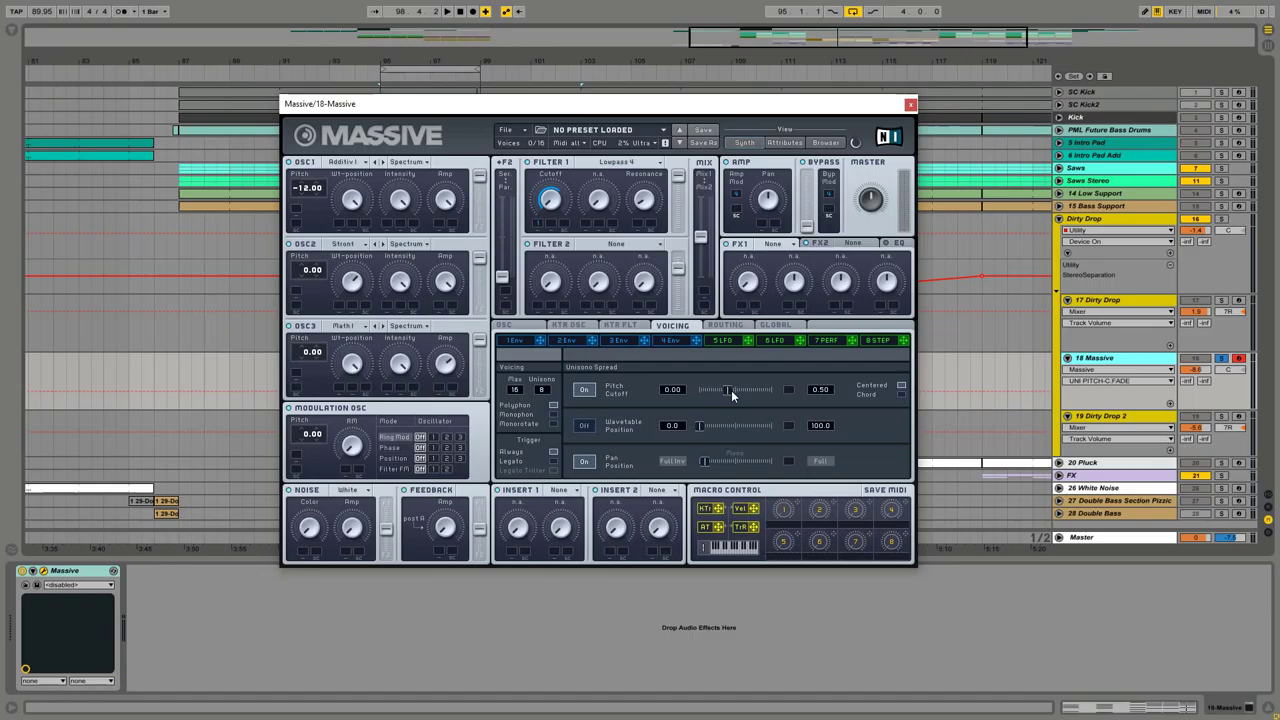
Give envelope 2 a shorter decay, zero Decay Level and adjusted attack, then return to Voicing.
{"action": "left_click", "coordinate": [592, 342]}
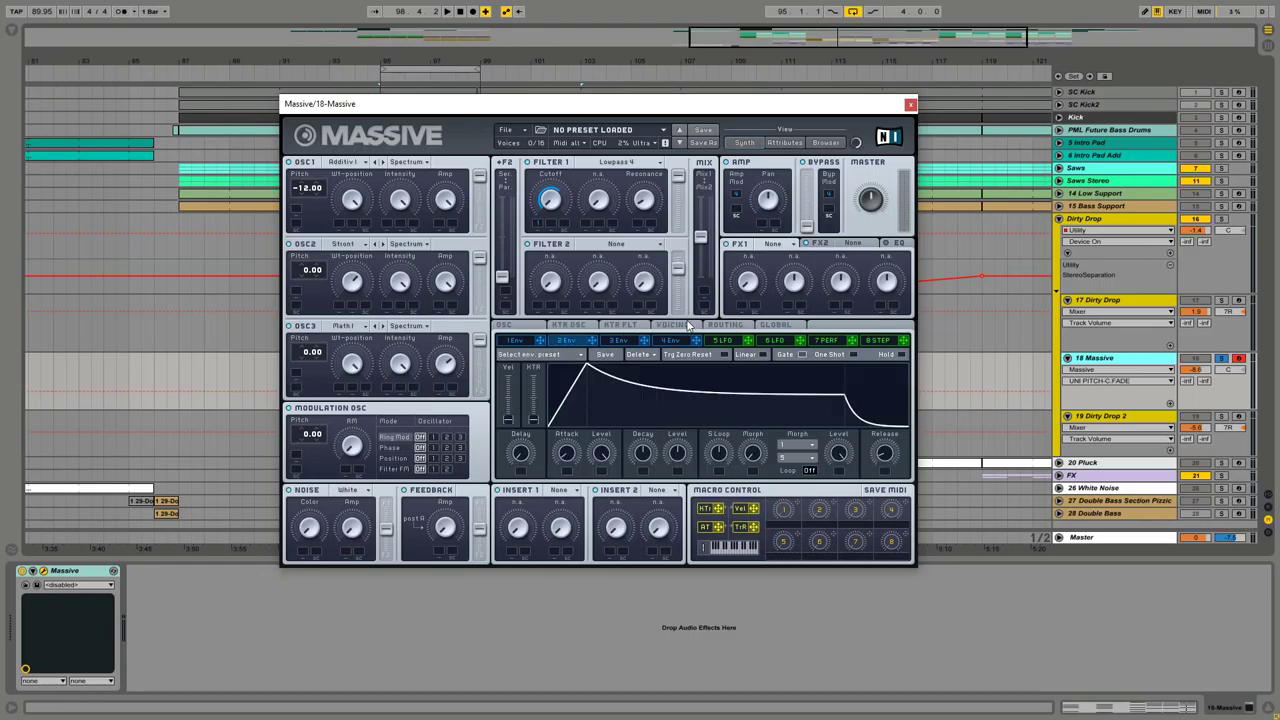
{"action": "left_click", "coordinate": [684, 326]}
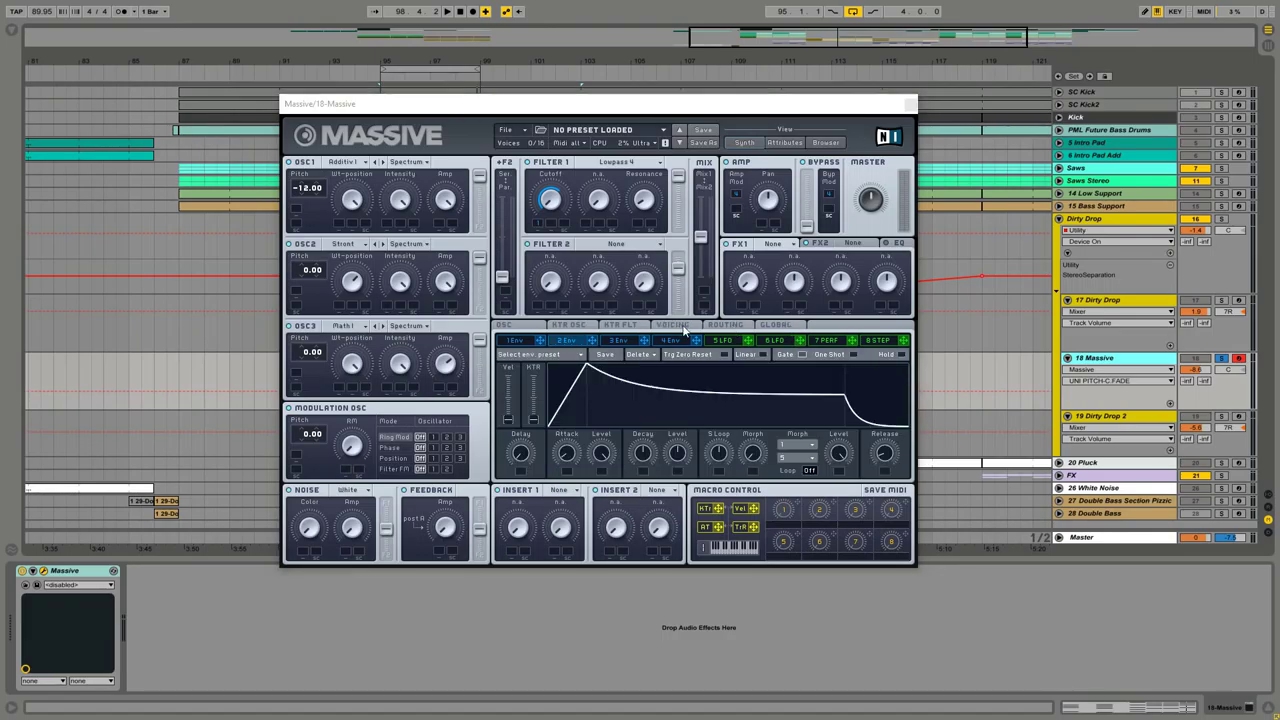
{"action": "left_click", "coordinate": [579, 343]}
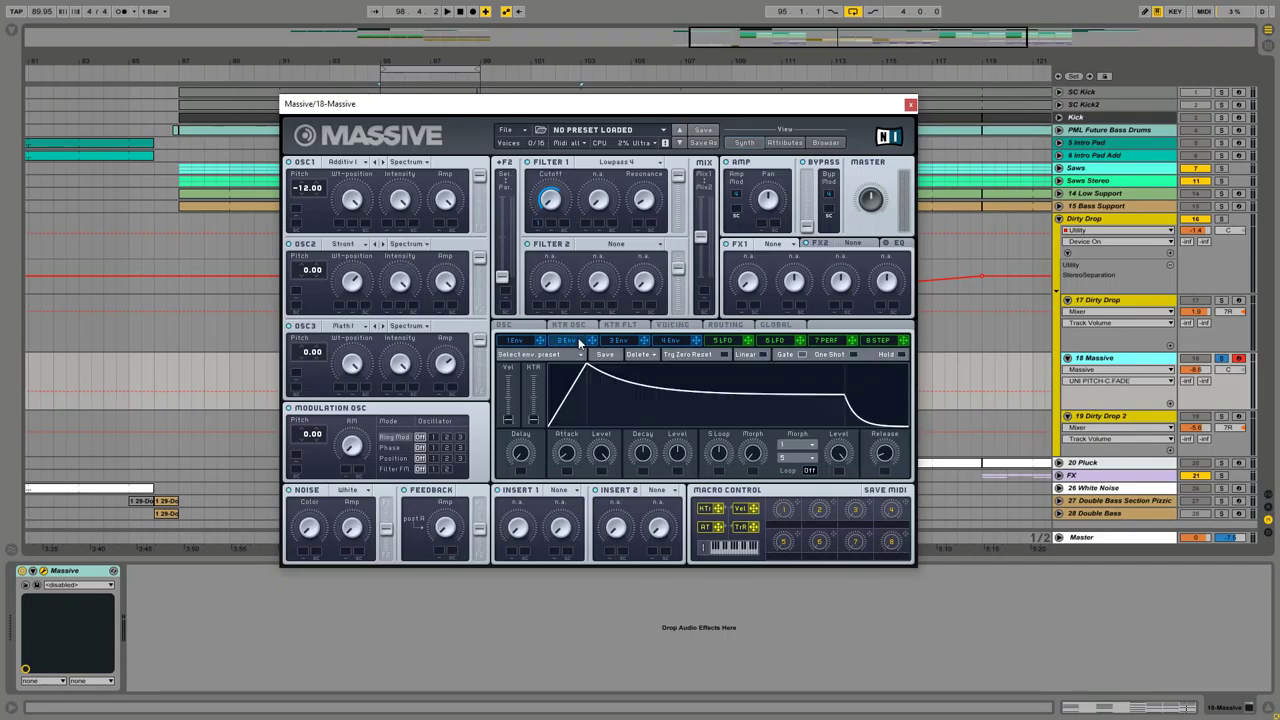
{"action": "left_click_drag", "start_coordinate": [651, 459], "coordinate": [656, 518]}
{"action": "left_click_drag", "start_coordinate": [682, 452], "coordinate": [685, 533]}
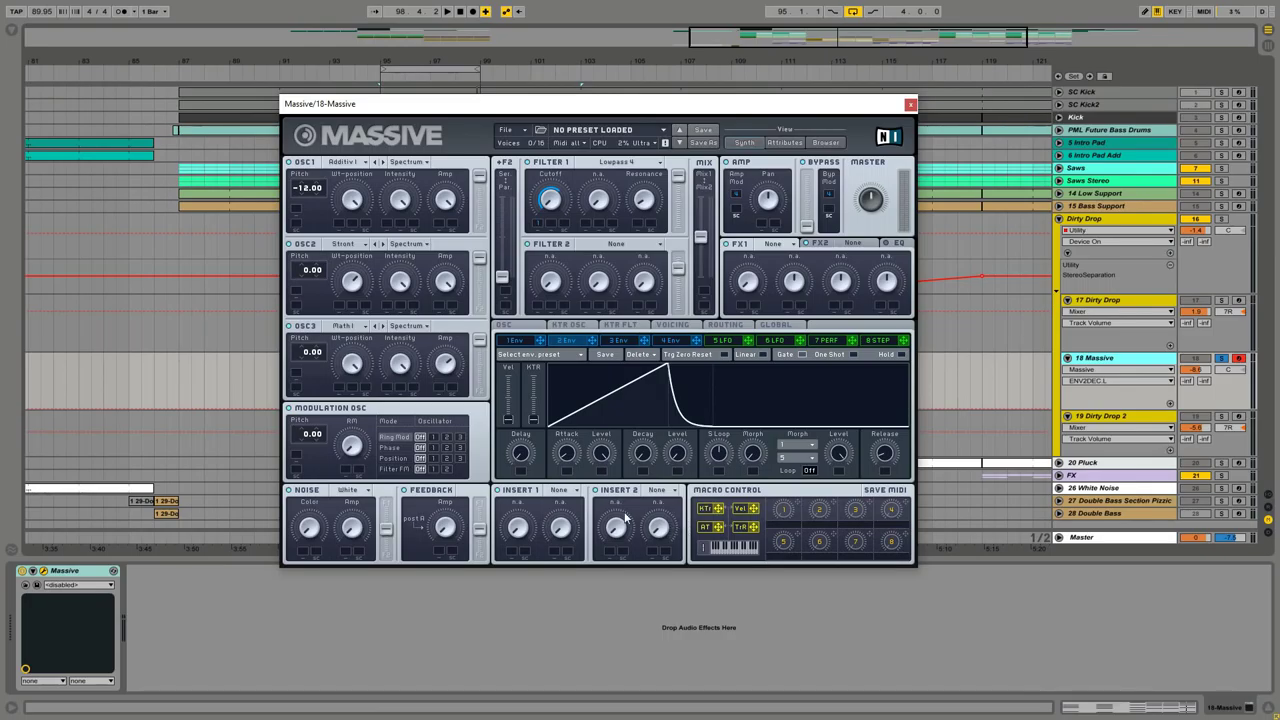
{"action": "left_click_drag", "start_coordinate": [570, 460], "coordinate": [575, 478]}
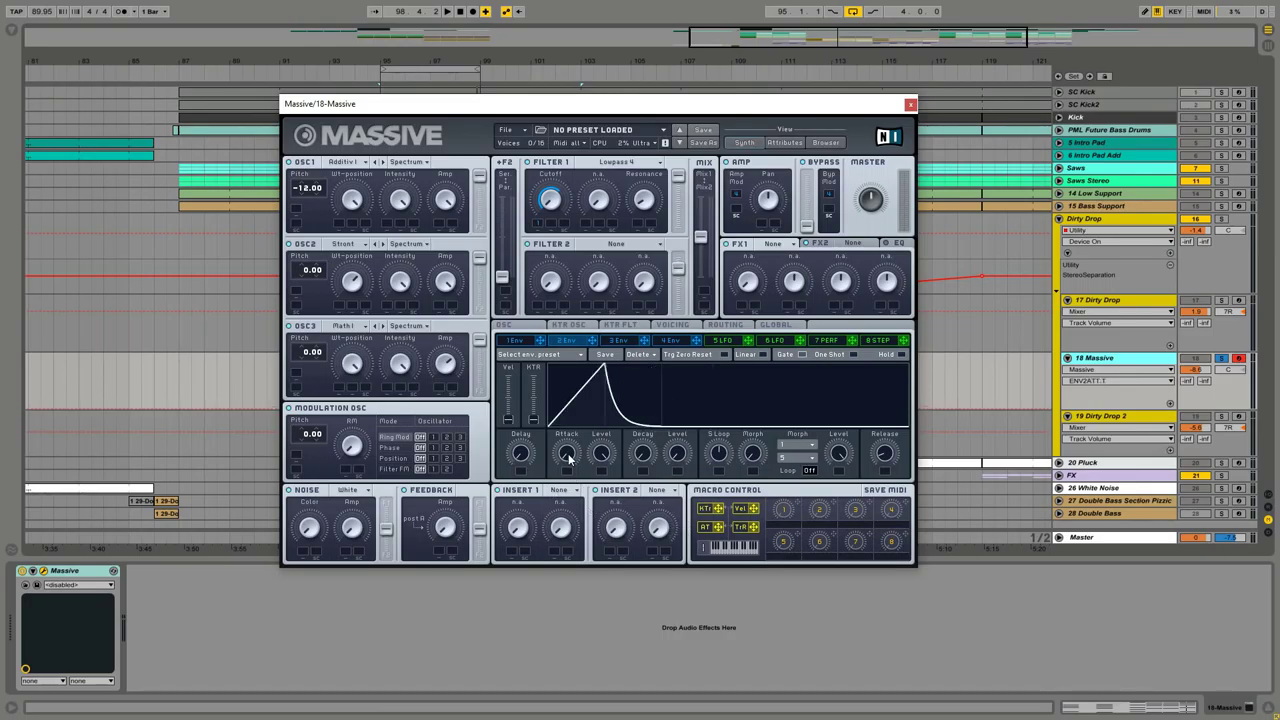
{"action": "scroll", "coordinate": [568, 455], "scroll_direction": "up", "scroll_amount": 3}
{"action": "scroll", "coordinate": [568, 455], "scroll_direction": "up", "scroll_amount": 2}
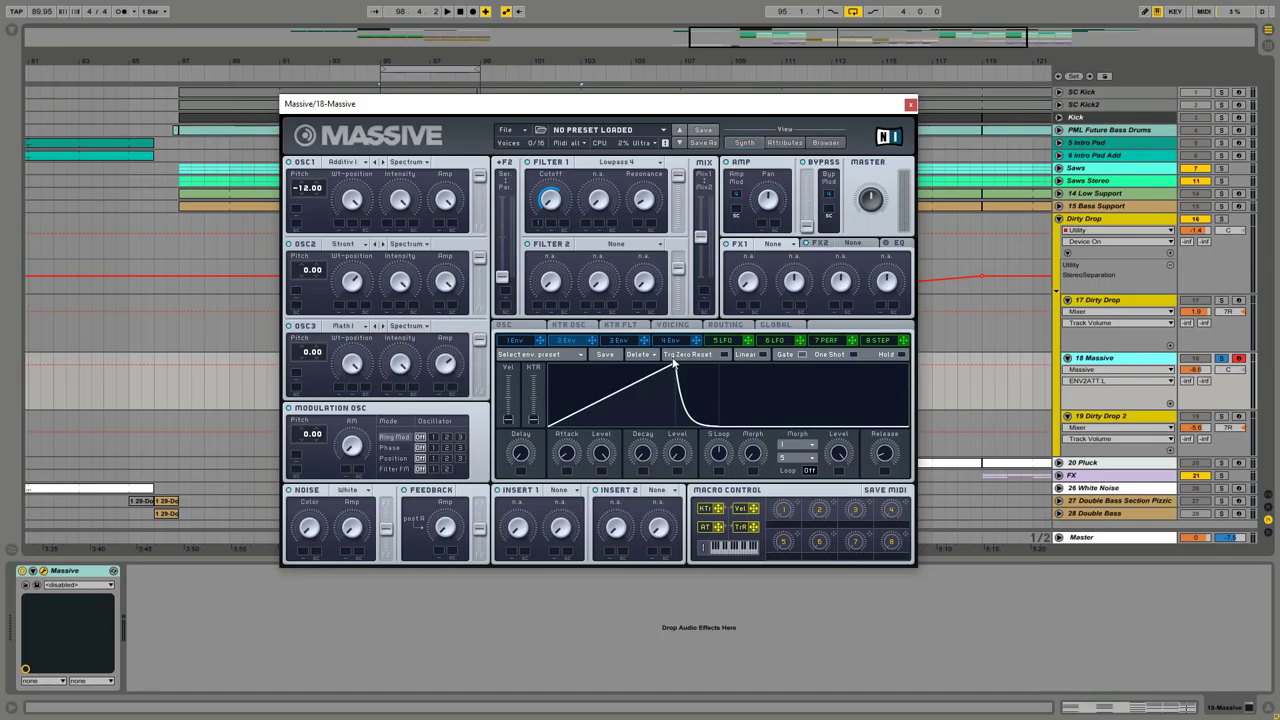
{"action": "left_click", "coordinate": [674, 325]}
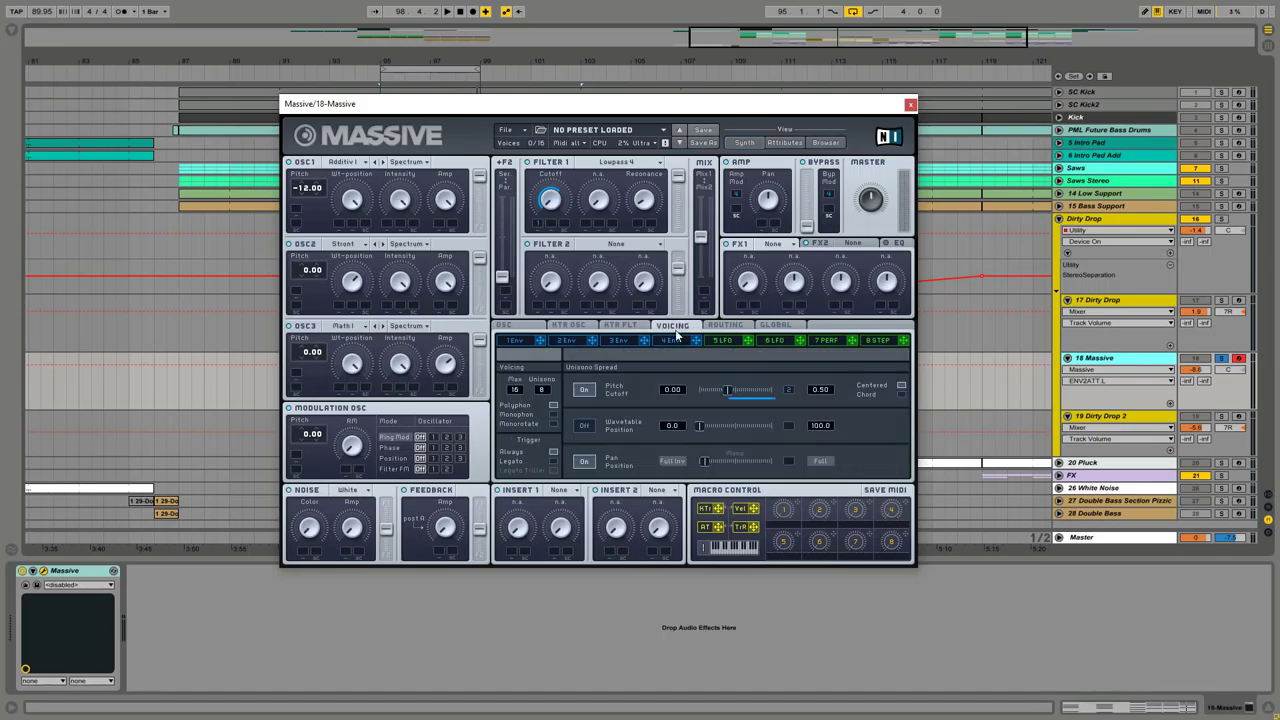
{"action": "left_click", "coordinate": [726, 390]}
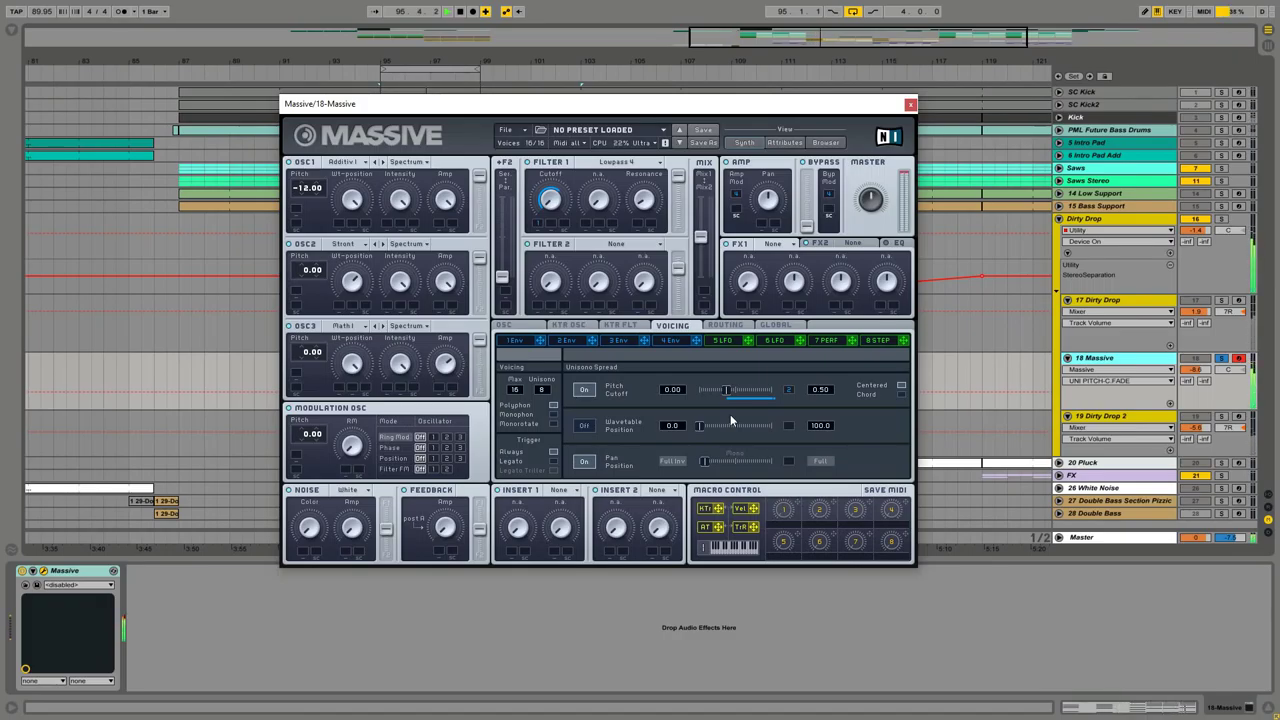
{"action": "left_click", "coordinate": [1118, 220]}
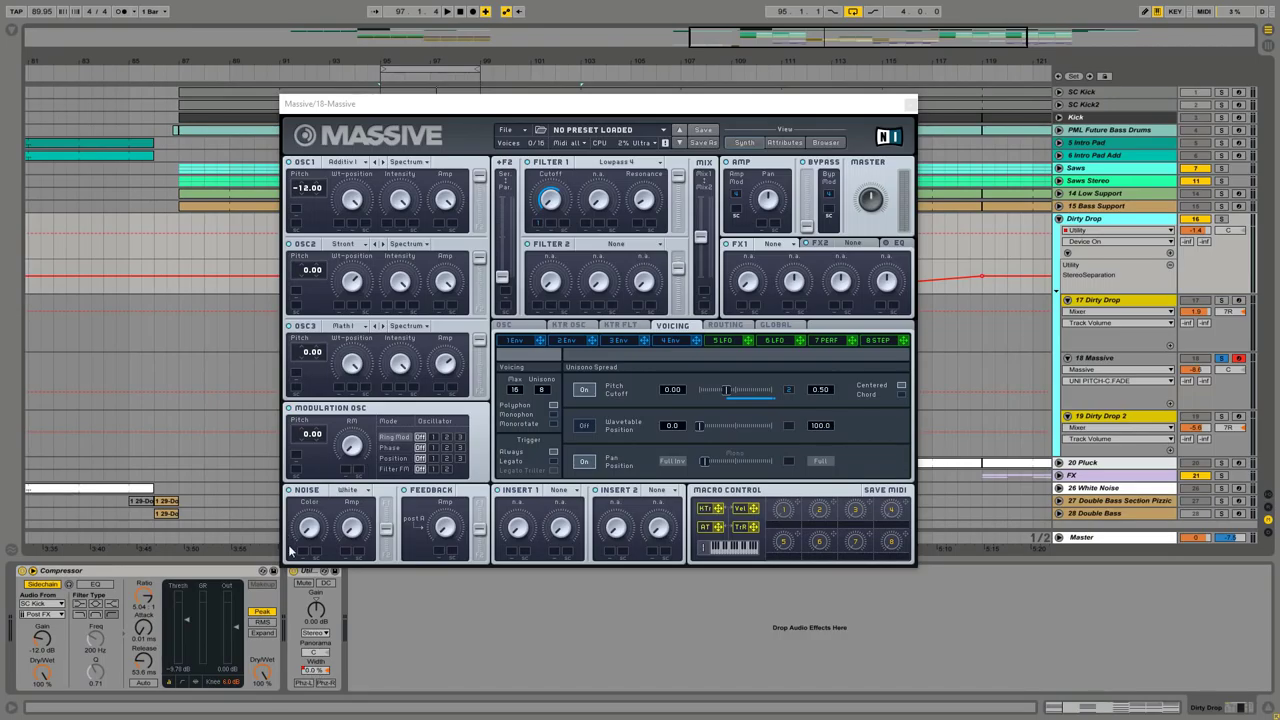
{"action": "left_click", "coordinate": [293, 558]}
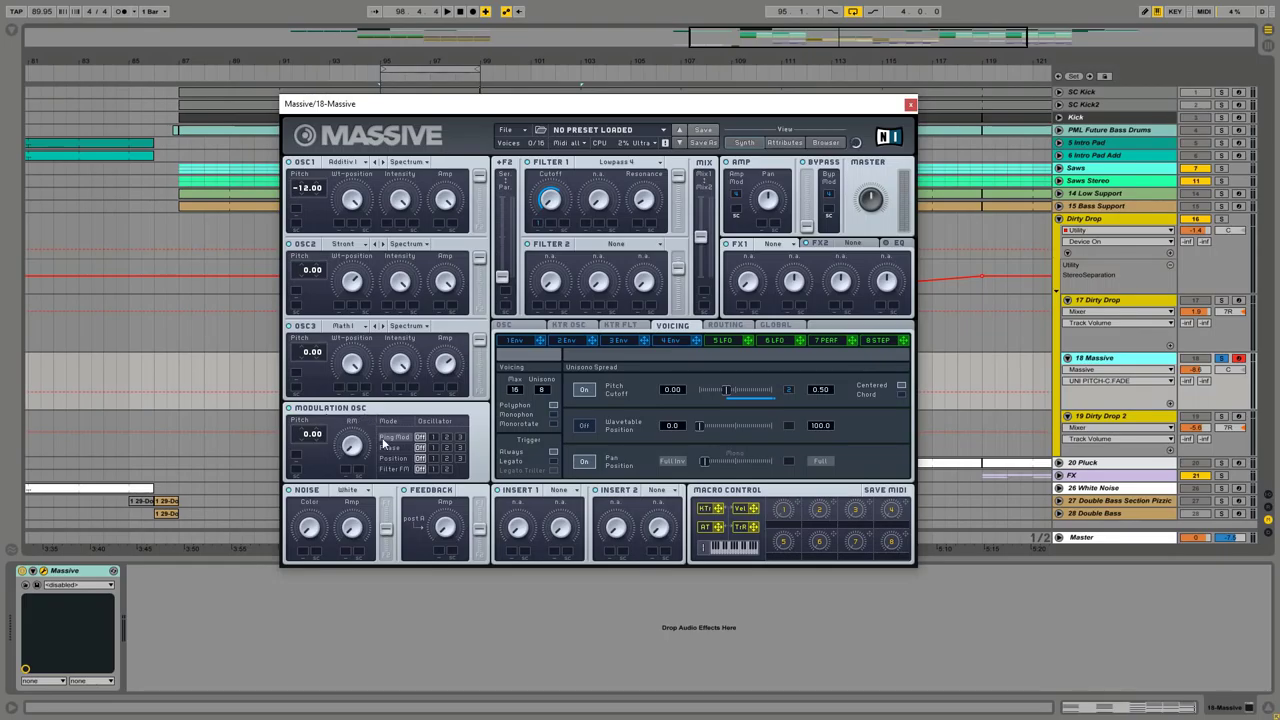
{"action": "left_click_drag", "start_coordinate": [307, 434], "coordinate": [300, 467]}
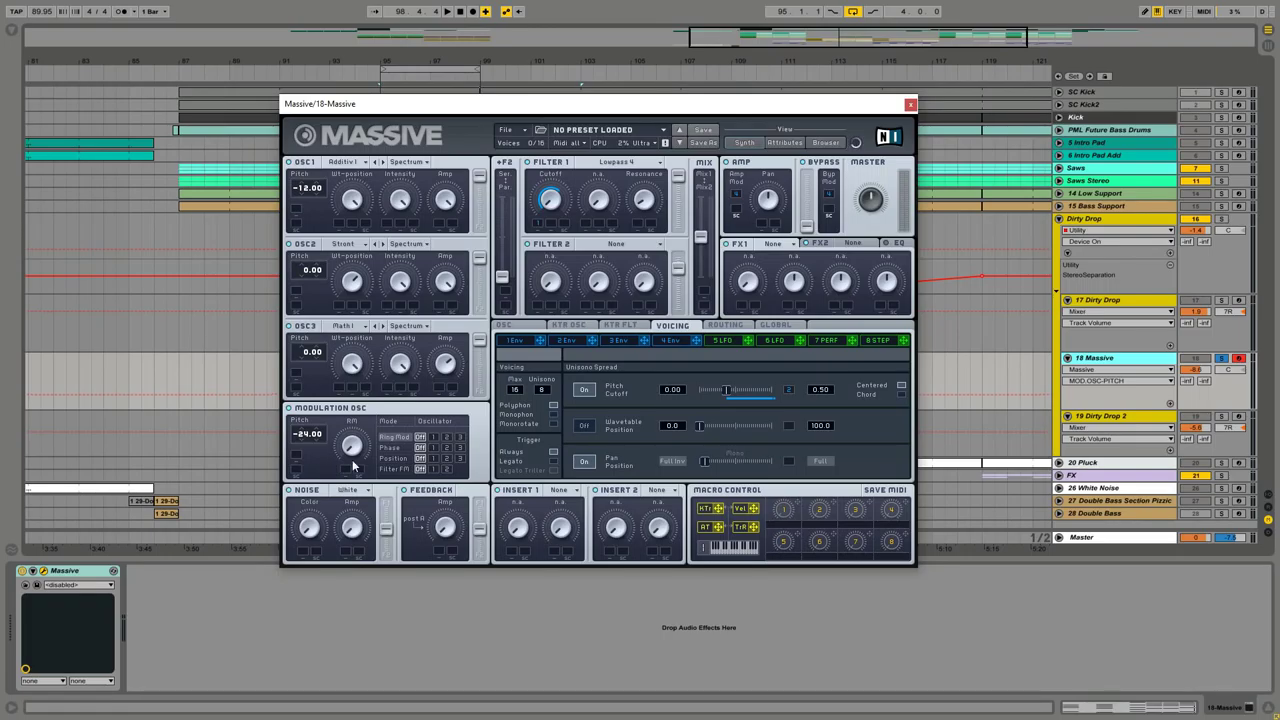
Set the modulation oscillator to phase-modulate oscillator 1 and modulate oscillator 2's position.
{"action": "left_click", "coordinate": [433, 447]}
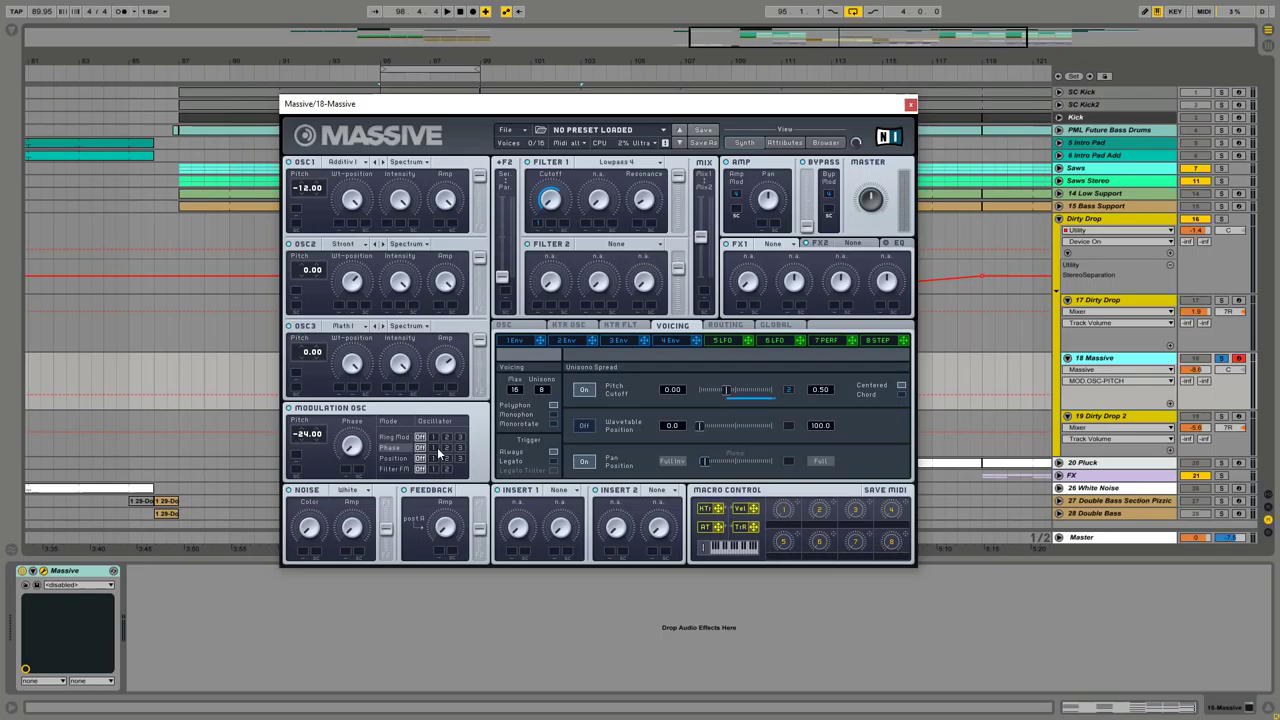
{"action": "left_click", "coordinate": [434, 447]}
{"action": "left_click", "coordinate": [446, 459]}
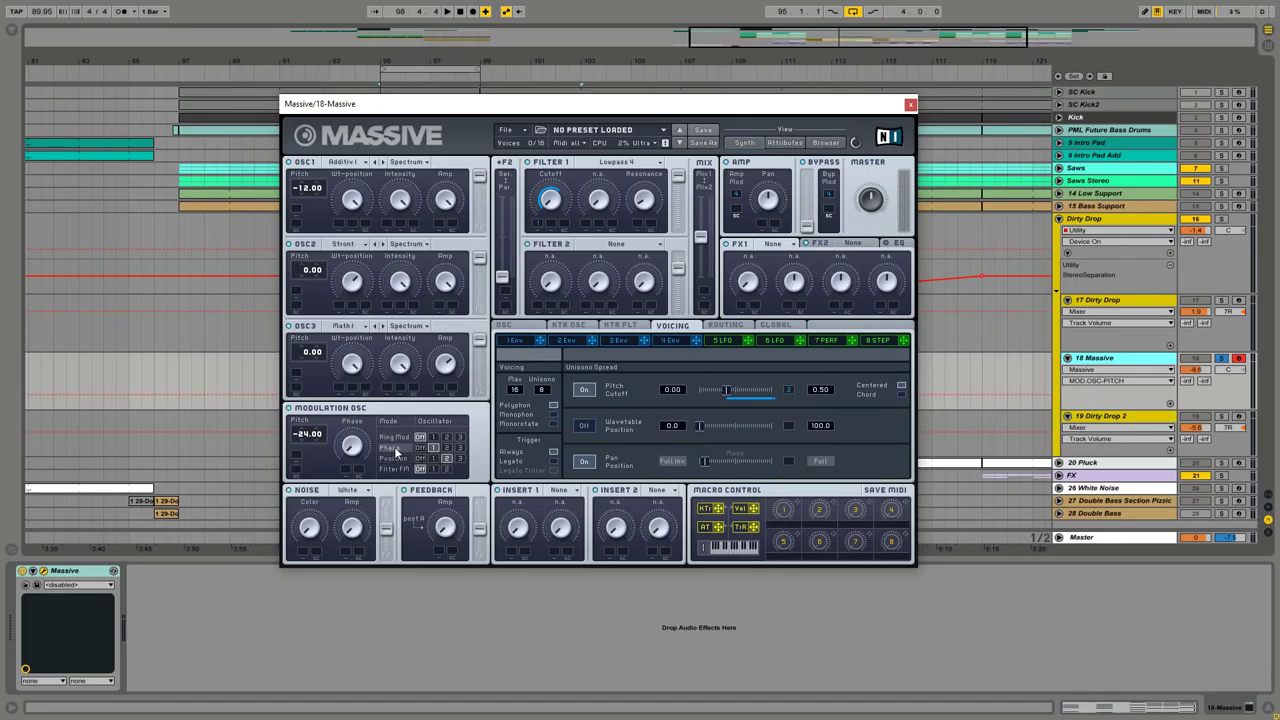
{"action": "left_click", "coordinate": [800, 512]}
Assign macro 1 to the Phase amount and check the macro mappings.
{"action": "left_click", "coordinate": [346, 470]}
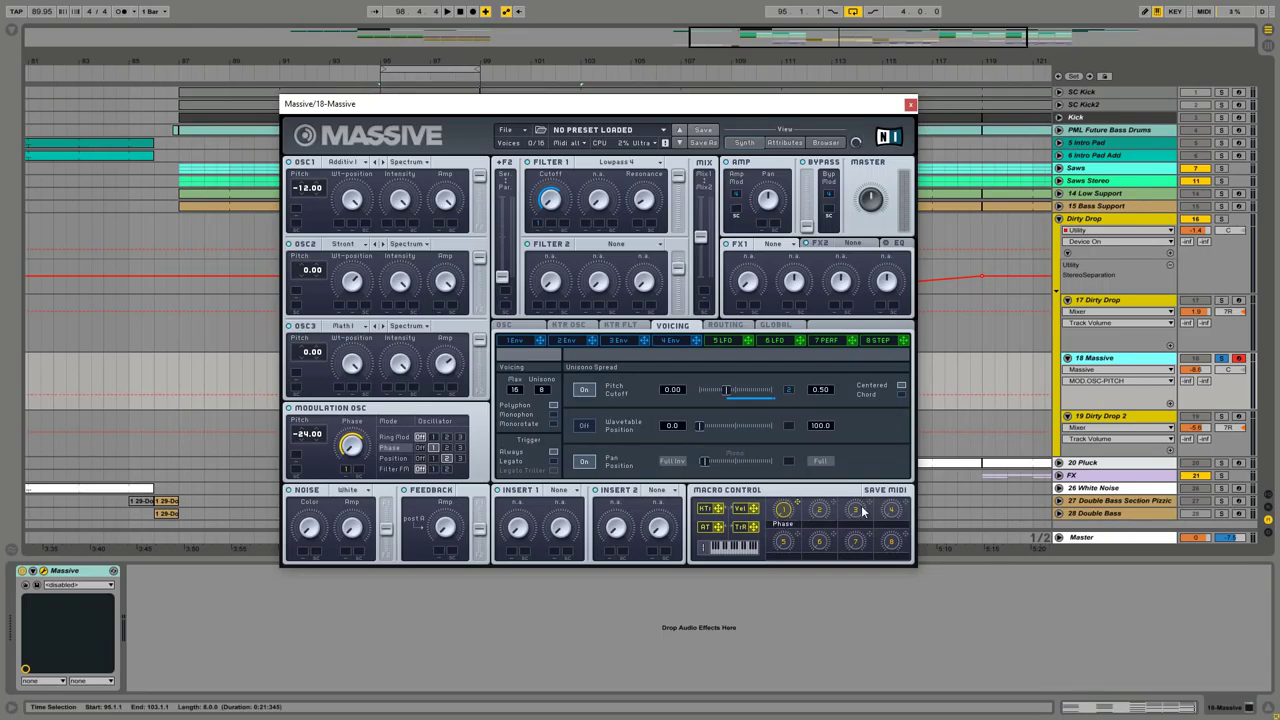
{"action": "left_click", "coordinate": [396, 459]}
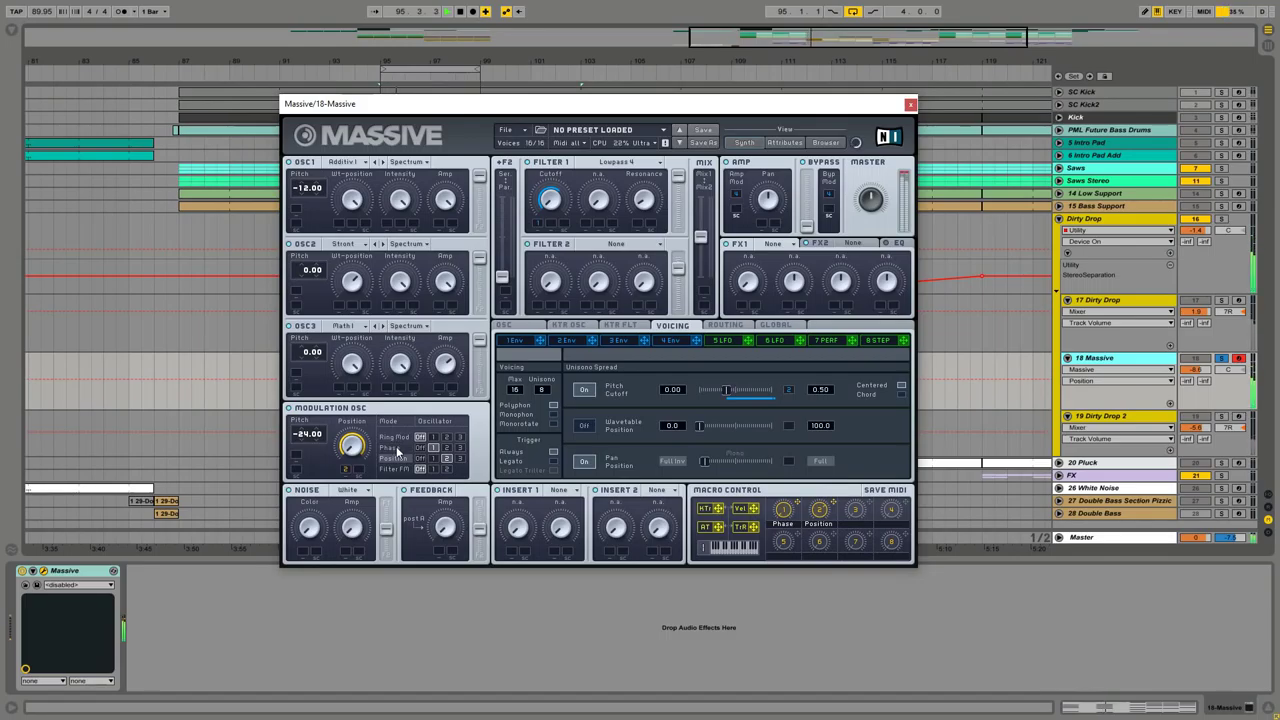
{"action": "left_click", "coordinate": [394, 447]}
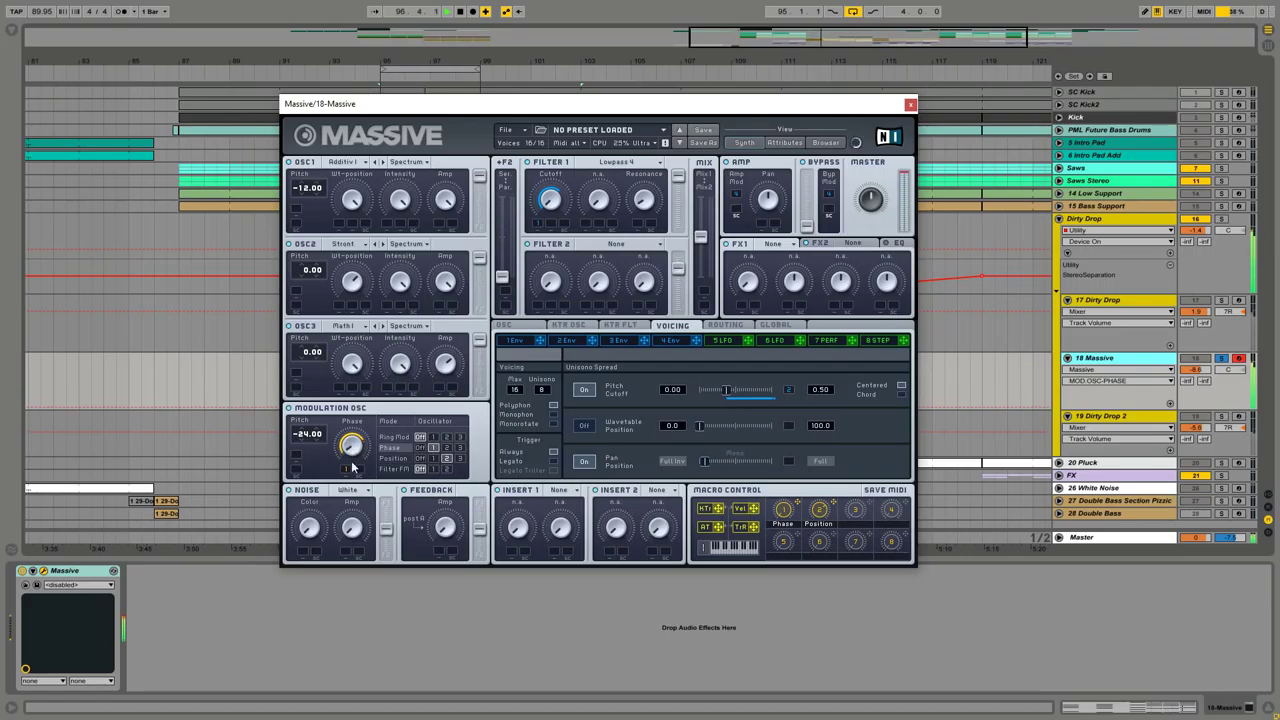
{"action": "left_click", "coordinate": [785, 509]}
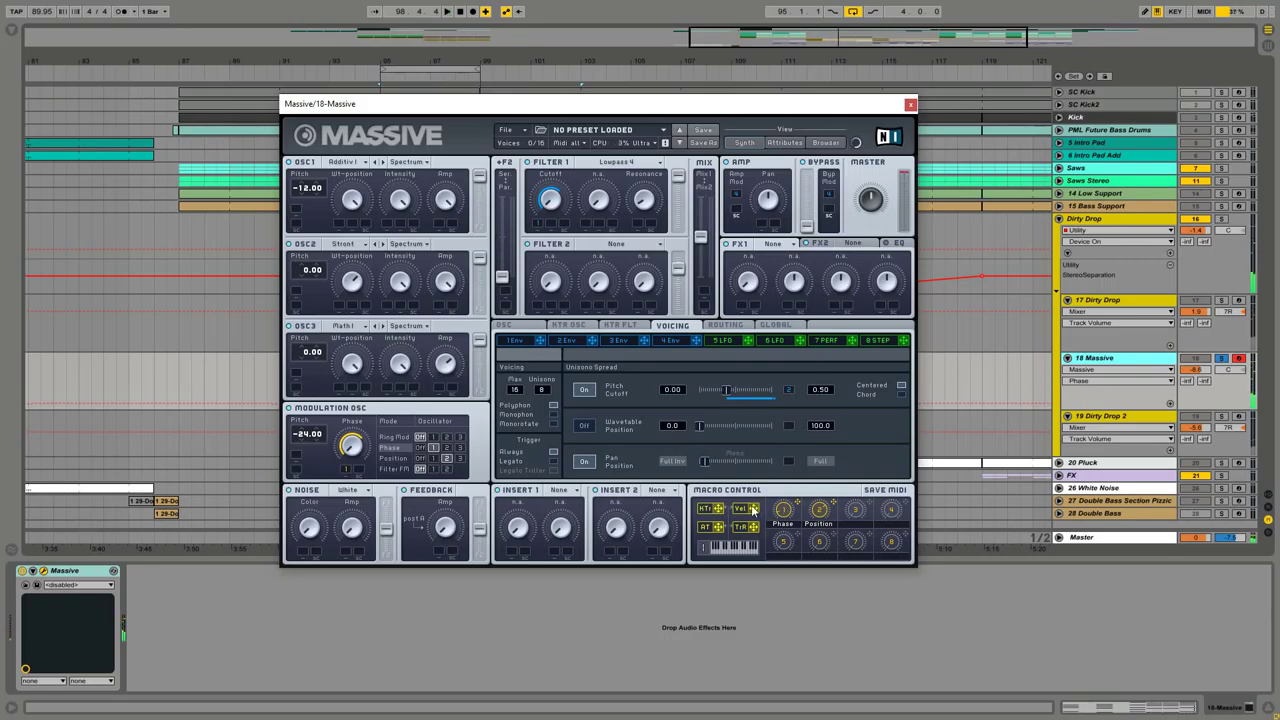
Put a Reverb in the first effect slot on the Routing page.
{"action": "left_click", "coordinate": [724, 325]}
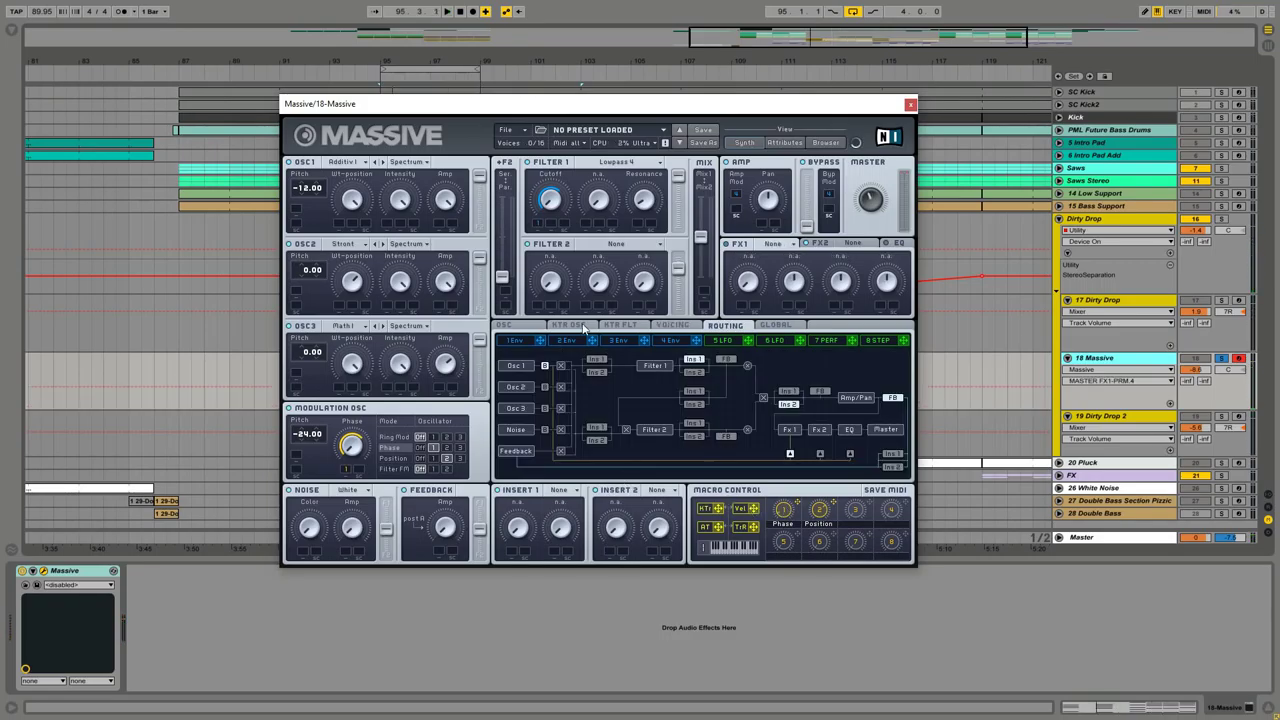
{"action": "left_click", "coordinate": [788, 245]}
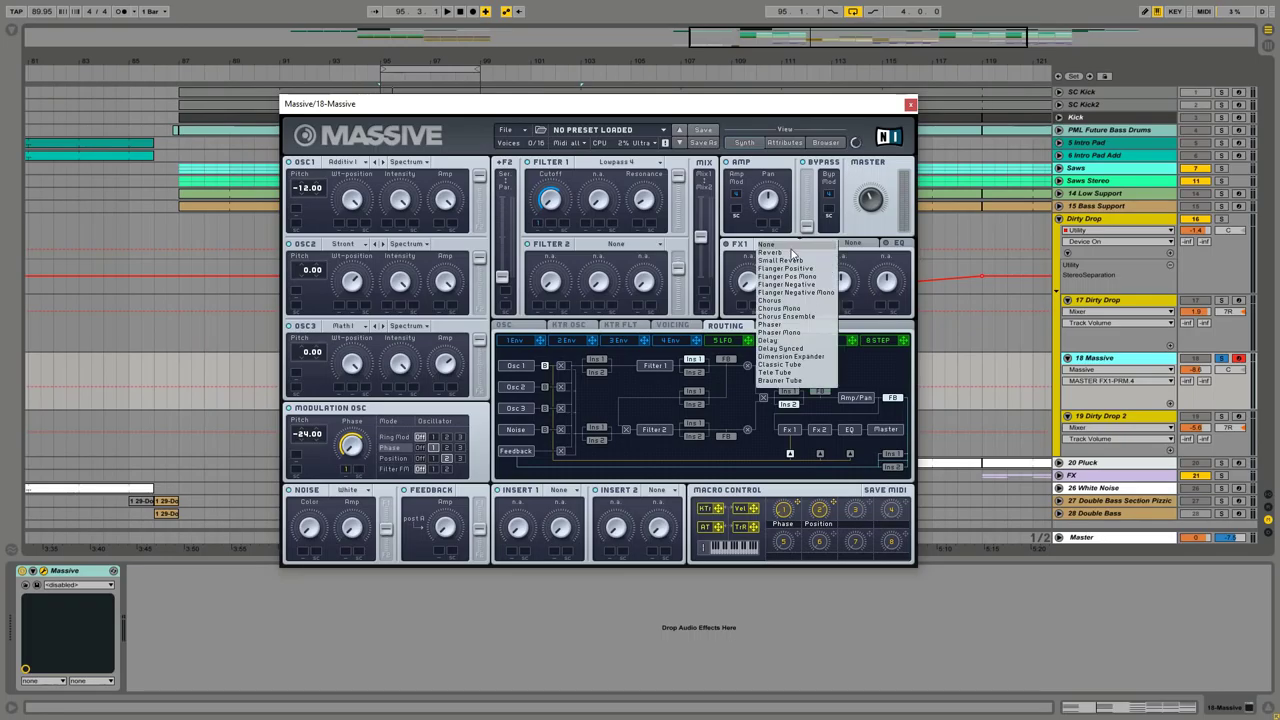
{"action": "left_click", "coordinate": [781, 263]}
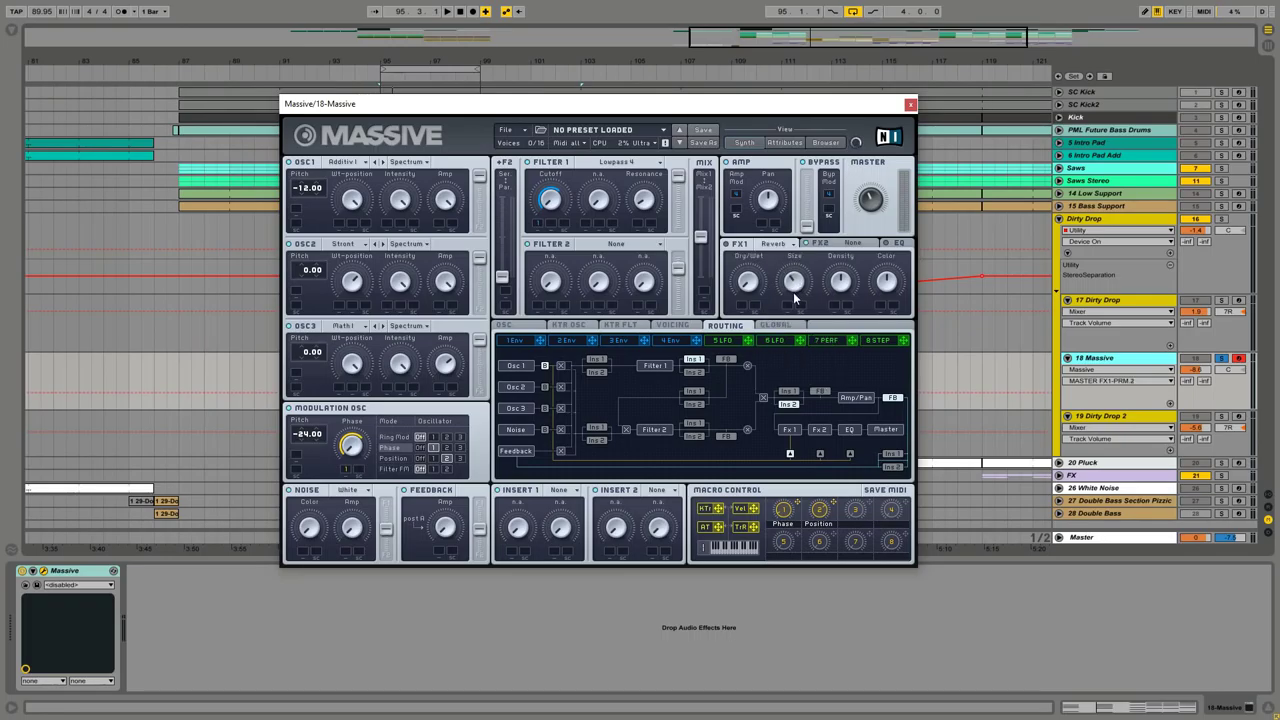
{"action": "left_click", "coordinate": [756, 287]}
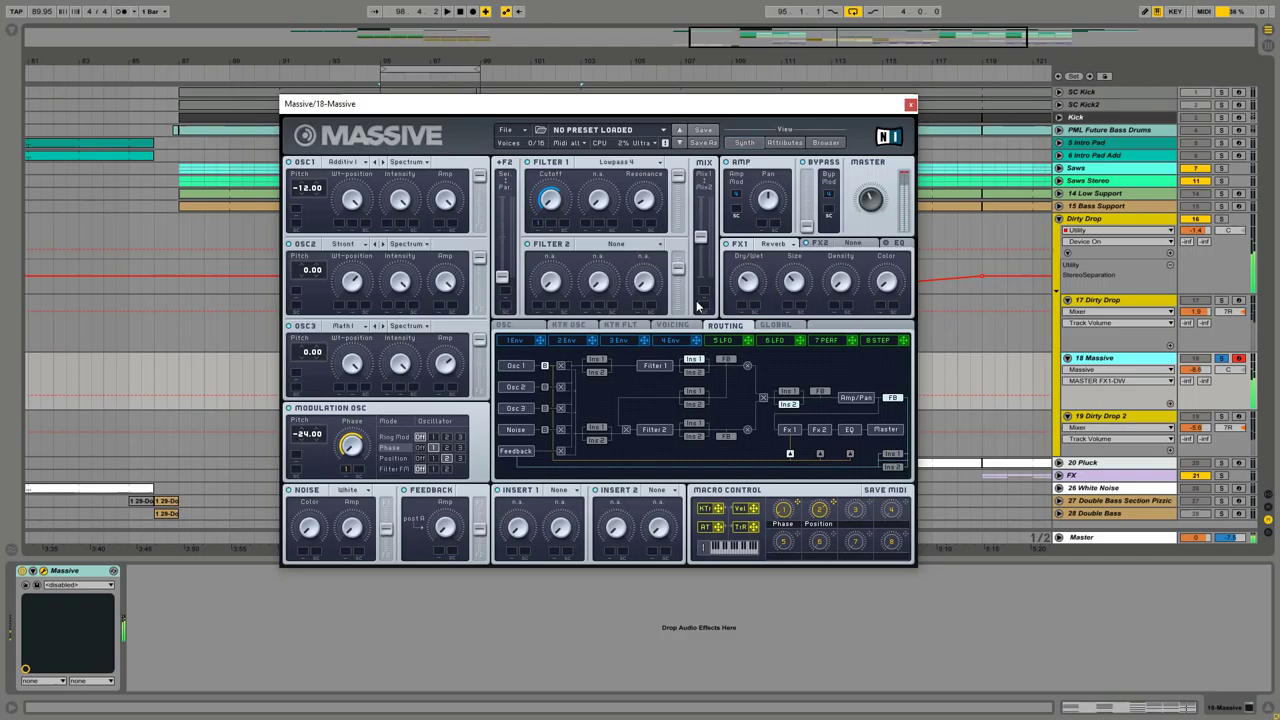
Put a Chorus in the second effect slot.
{"action": "left_click", "coordinate": [820, 244]}
{"action": "left_click", "coordinate": [828, 262]}
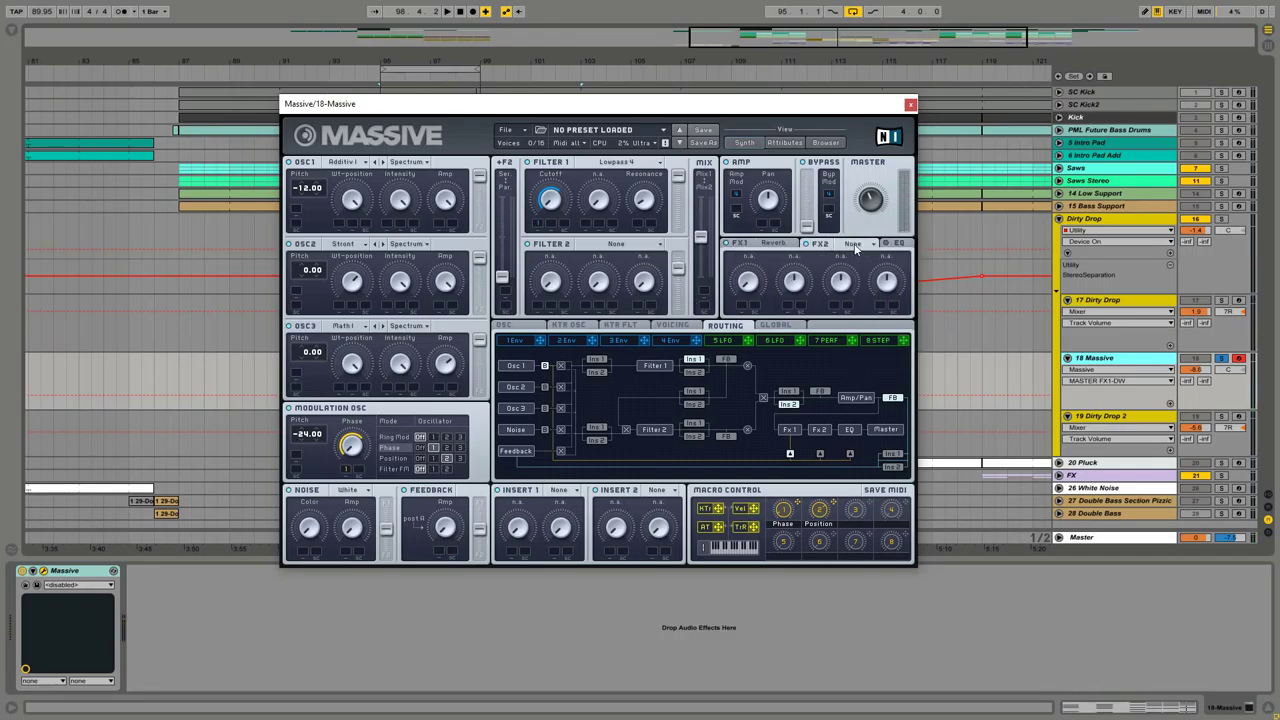
{"action": "left_click", "coordinate": [855, 246]}
{"action": "left_click", "coordinate": [850, 302]}
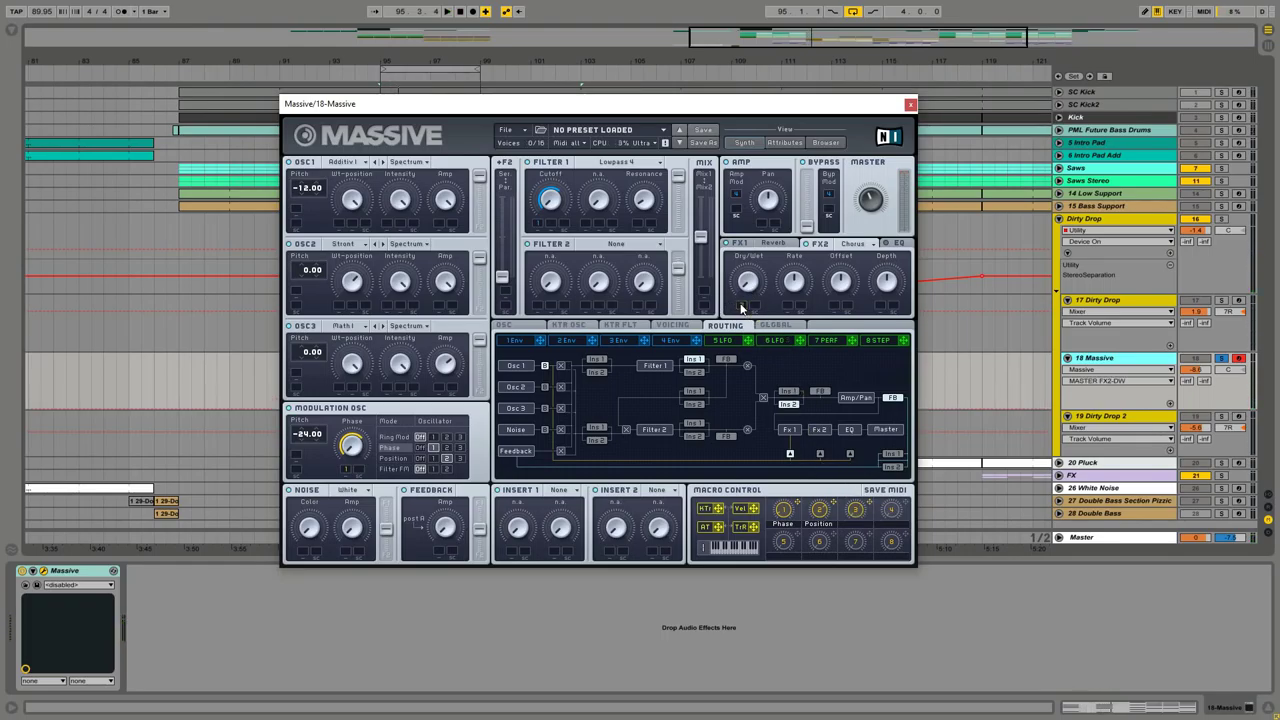
Map the Chorus dry/wet to macro 3, audition the patch, and lower oscillator 3's pitch.
{"action": "left_click_drag", "start_coordinate": [741, 308], "coordinate": [855, 536]}
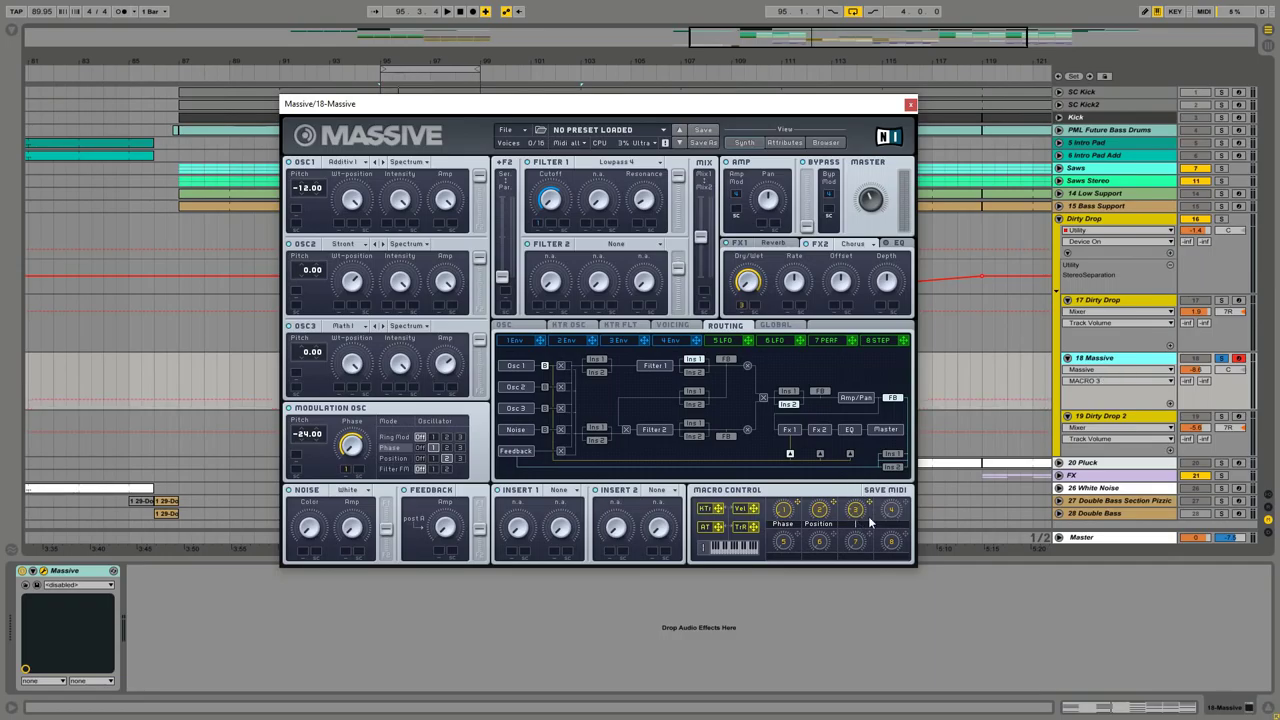
{"action": "key", "text": "space"}
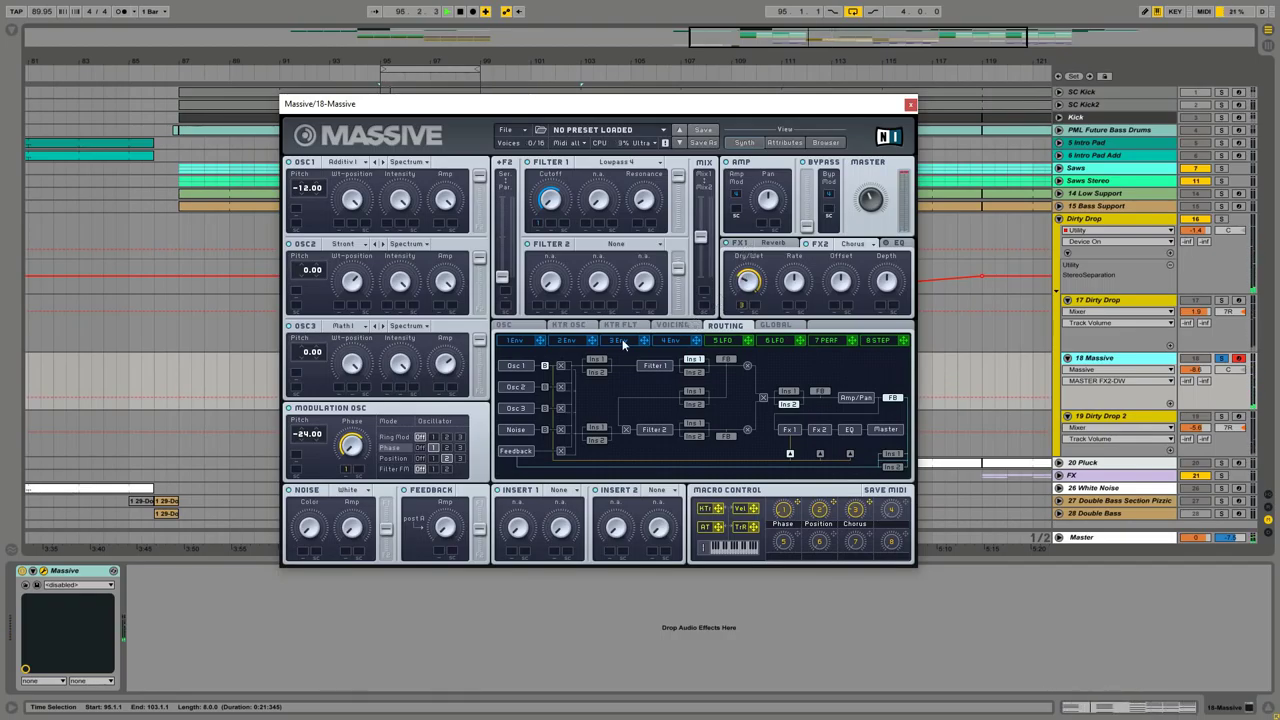
{"action": "left_click_drag", "start_coordinate": [307, 353], "coordinate": [302, 370]}
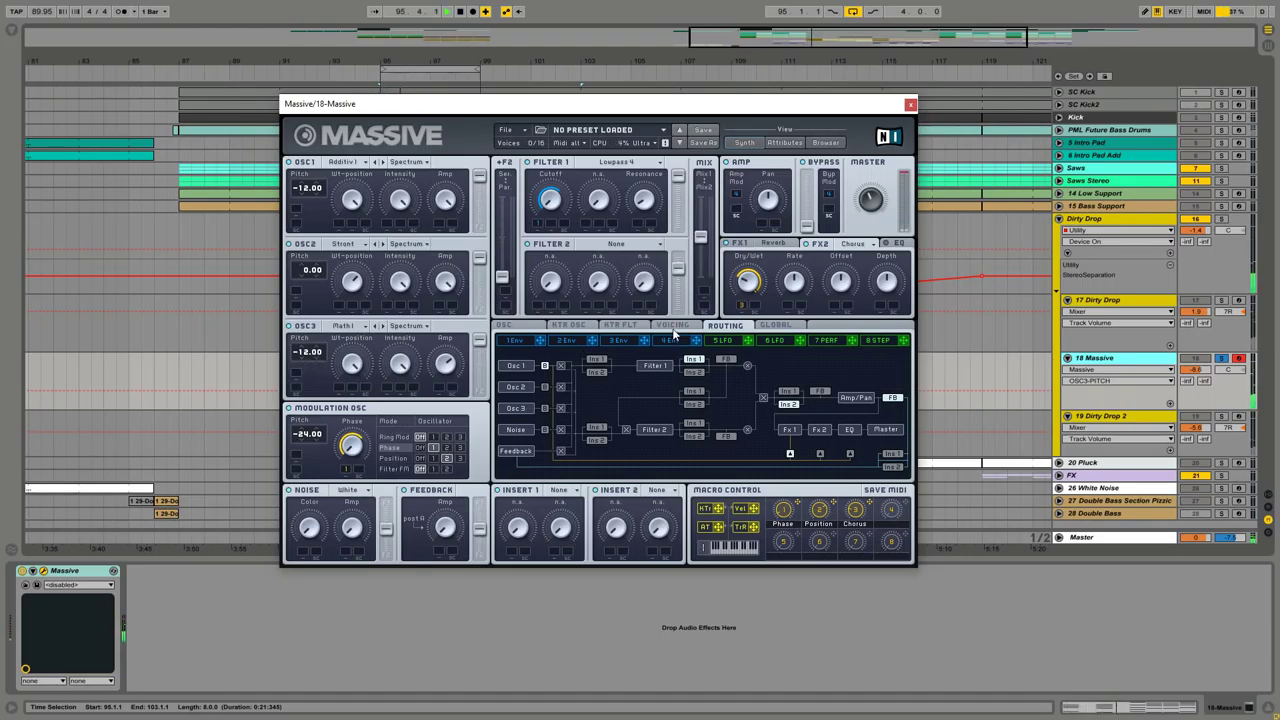
Give envelope 2 a slow attack and longer hold at its peak while auditioning the drop.
{"action": "left_click", "coordinate": [672, 325]}
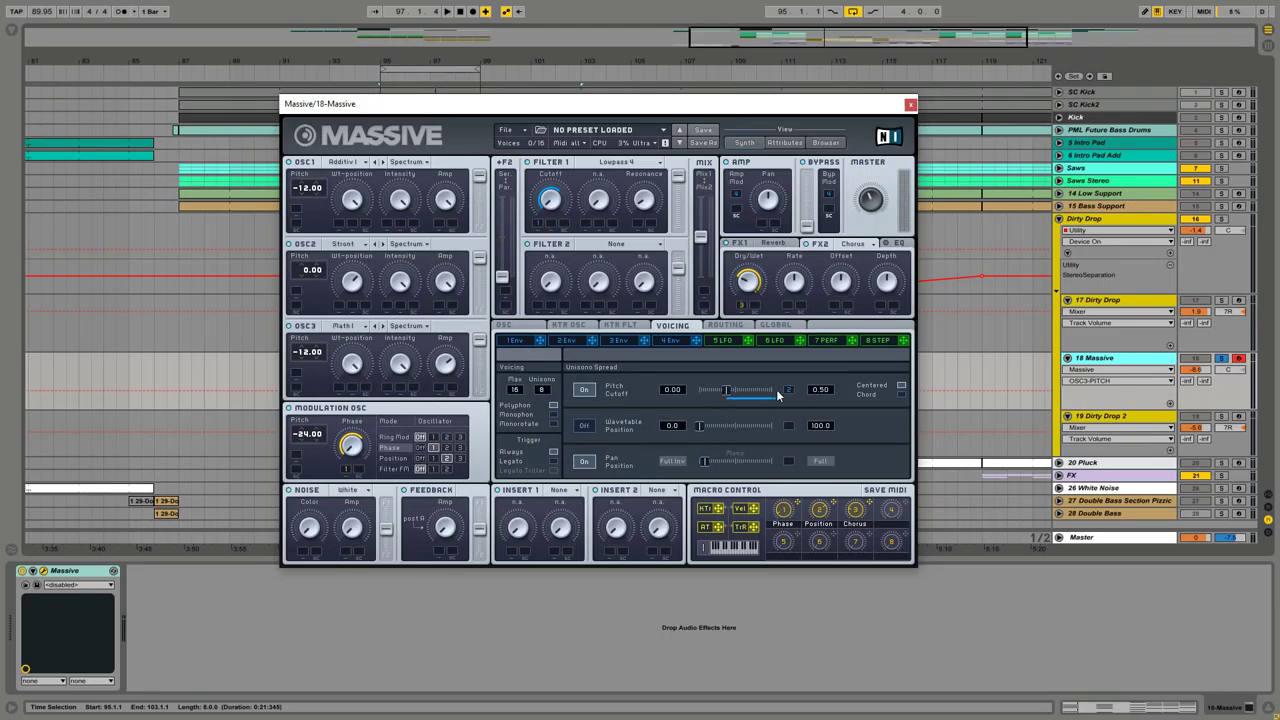
{"action": "left_click", "coordinate": [567, 341]}
{"action": "left_click_drag", "start_coordinate": [571, 455], "coordinate": [574, 440]}
{"action": "key", "text": "space"}
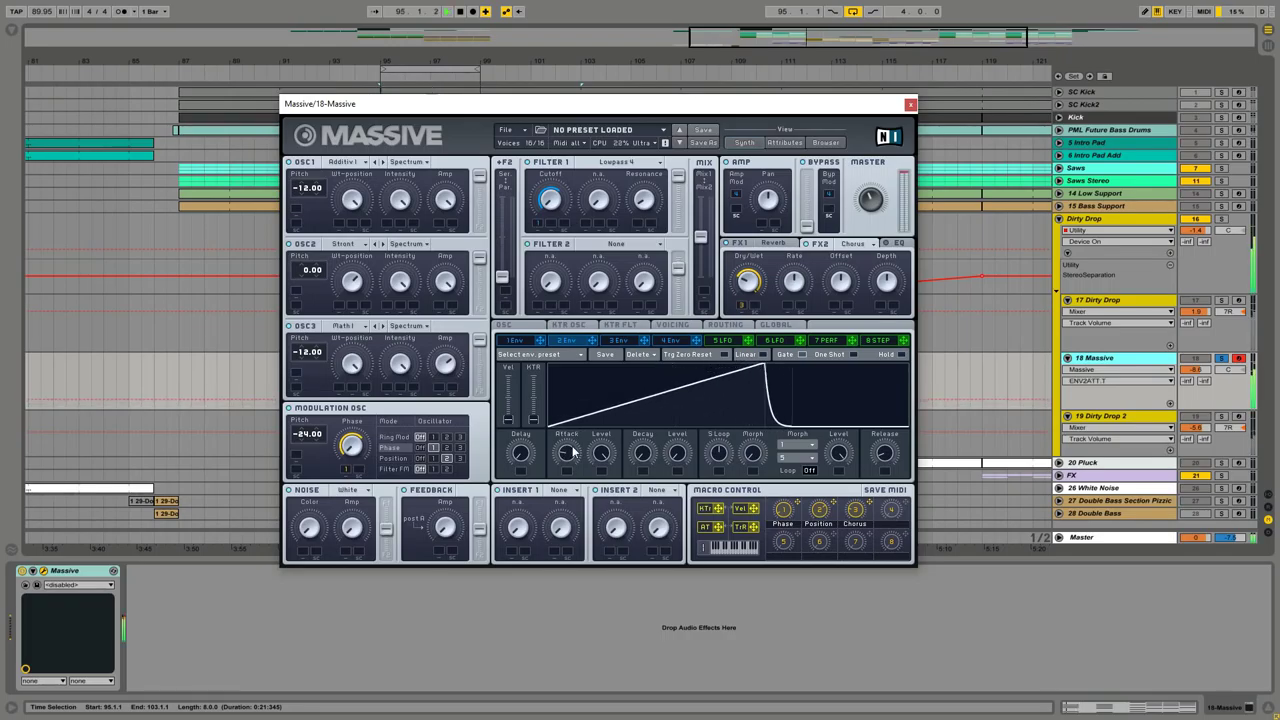
{"action": "left_click_drag", "start_coordinate": [572, 456], "coordinate": [567, 463]}
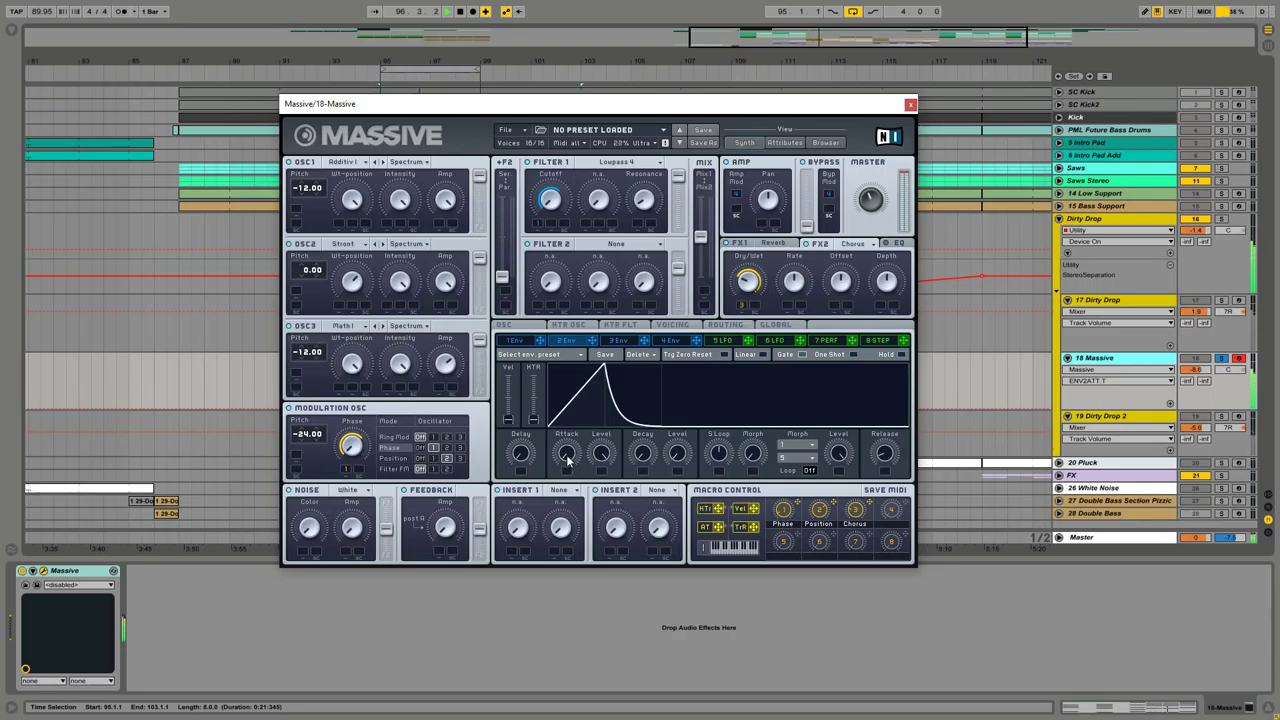
{"action": "left_click_drag", "start_coordinate": [567, 458], "coordinate": [561, 405]}
{"action": "left_click_drag", "start_coordinate": [642, 455], "coordinate": [570, 486]}
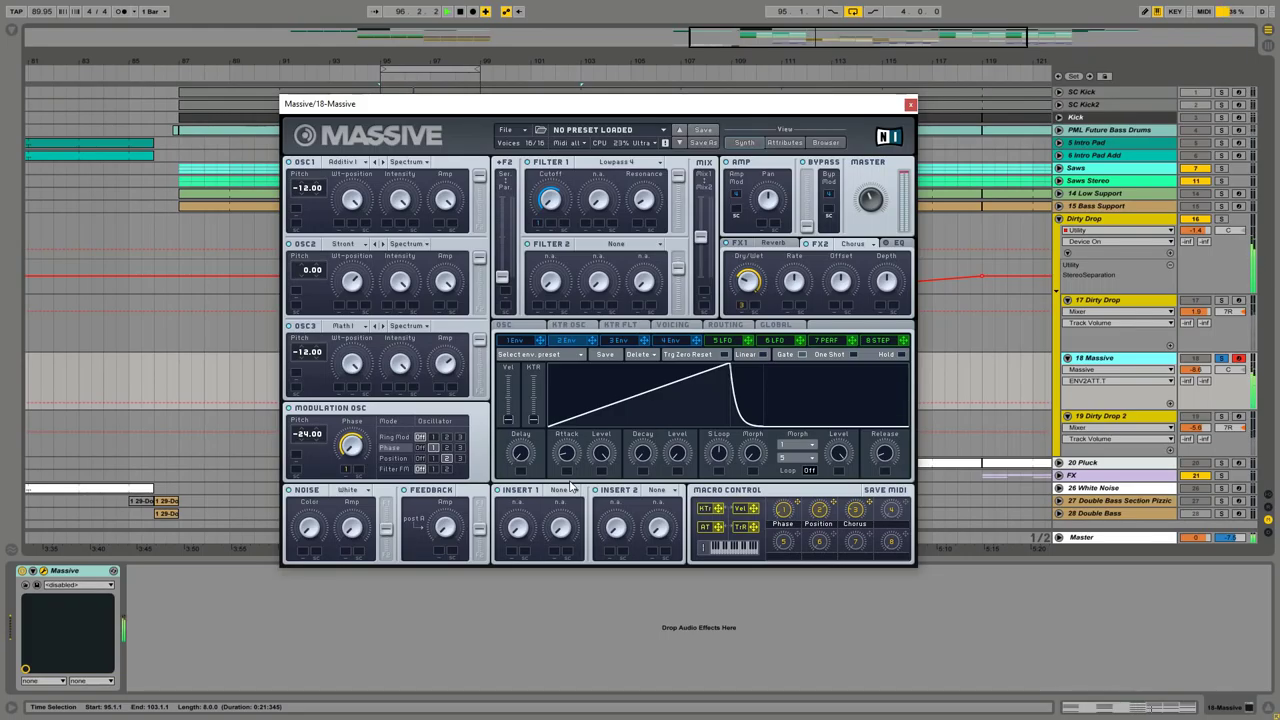
{"action": "left_click_drag", "start_coordinate": [682, 455], "coordinate": [684, 487]}
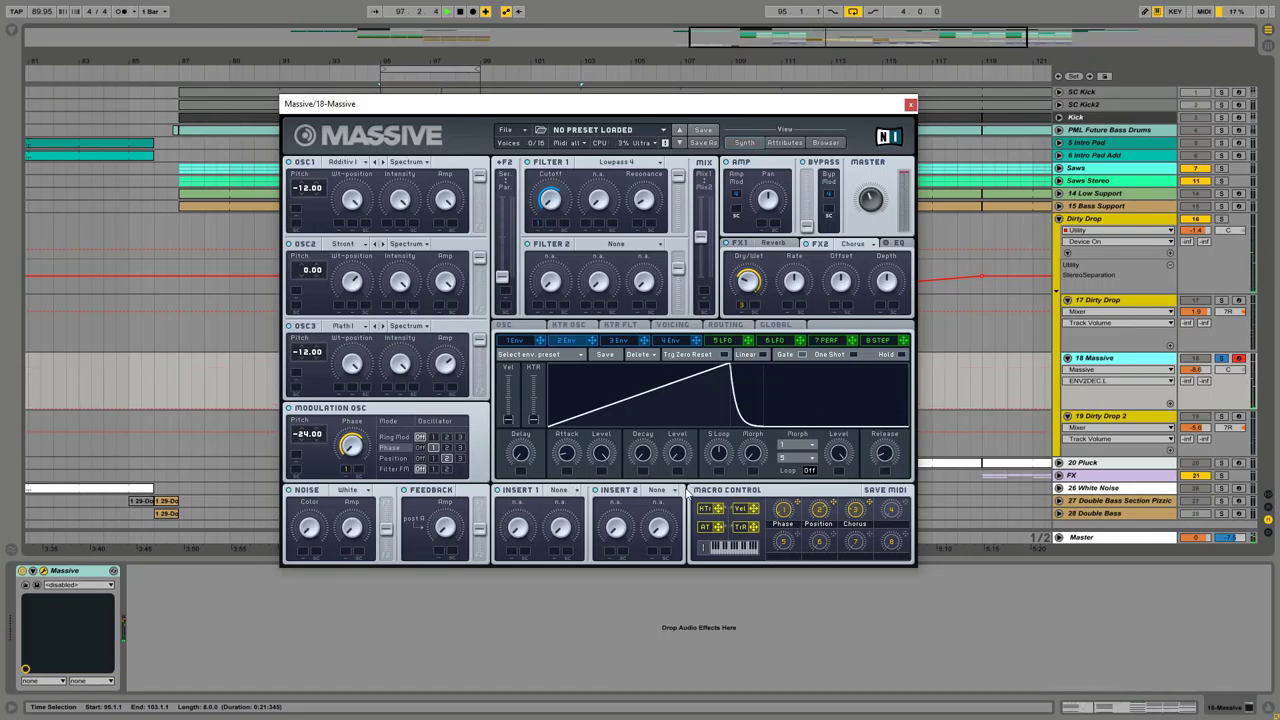
{"action": "left_click_drag", "start_coordinate": [565, 467], "coordinate": [566, 474]}
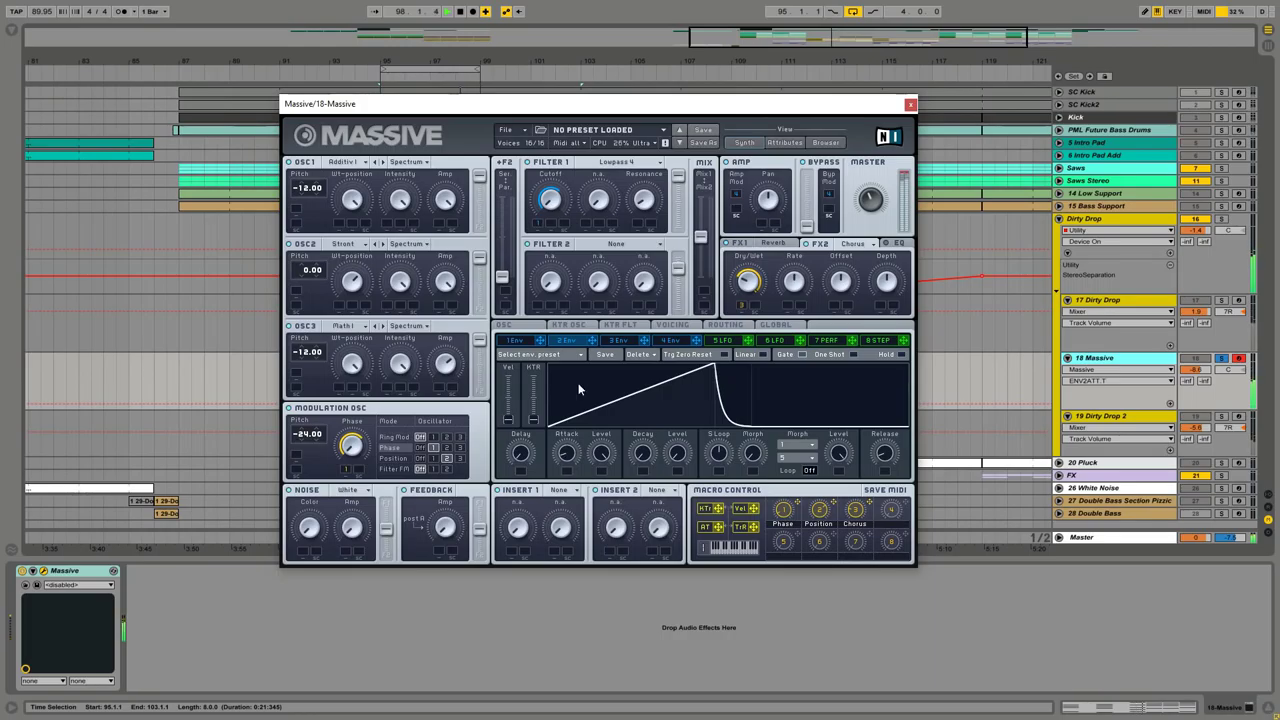
Narrow the unison pitch spread in the Voicing settings.
{"action": "left_click", "coordinate": [668, 326]}
{"action": "left_click", "coordinate": [712, 395]}
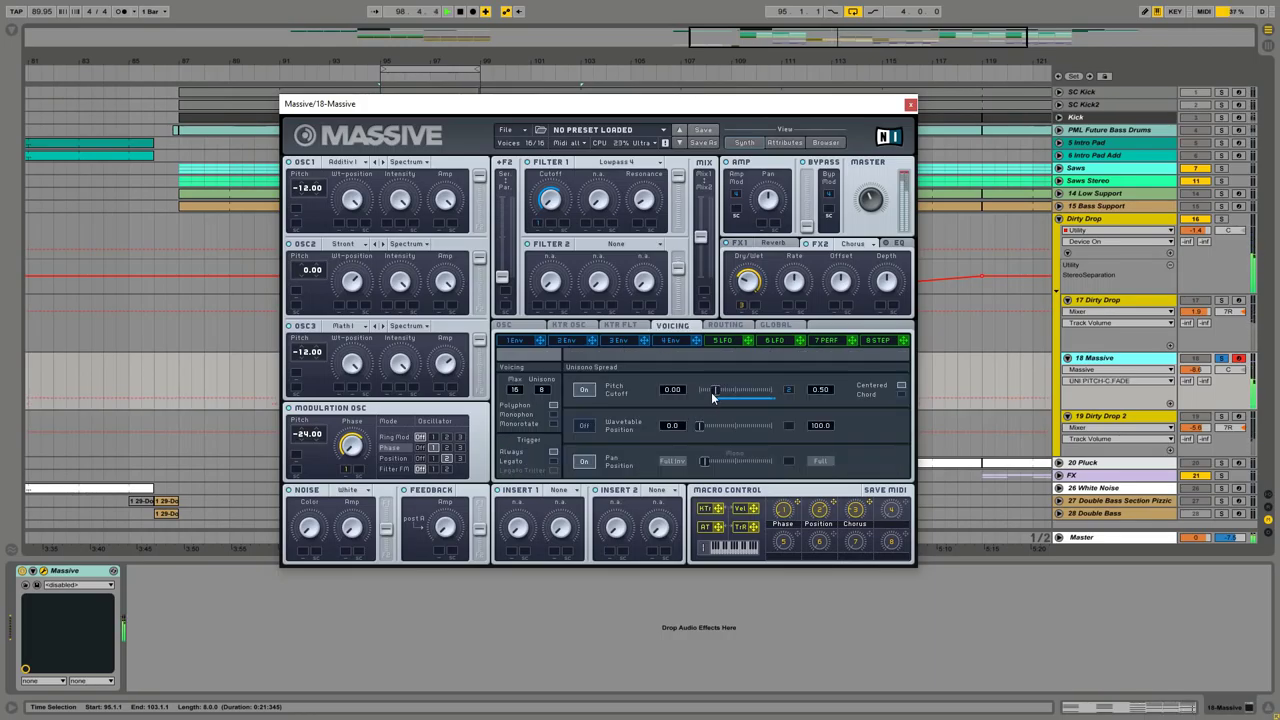
{"action": "mouse_move", "coordinate": [712, 397]}
{"action": "left_mouse_down"}
{"action": "mouse_move", "coordinate": [698, 397]}
{"action": "mouse_move", "coordinate": [718, 395]}
{"action": "left_mouse_up"}
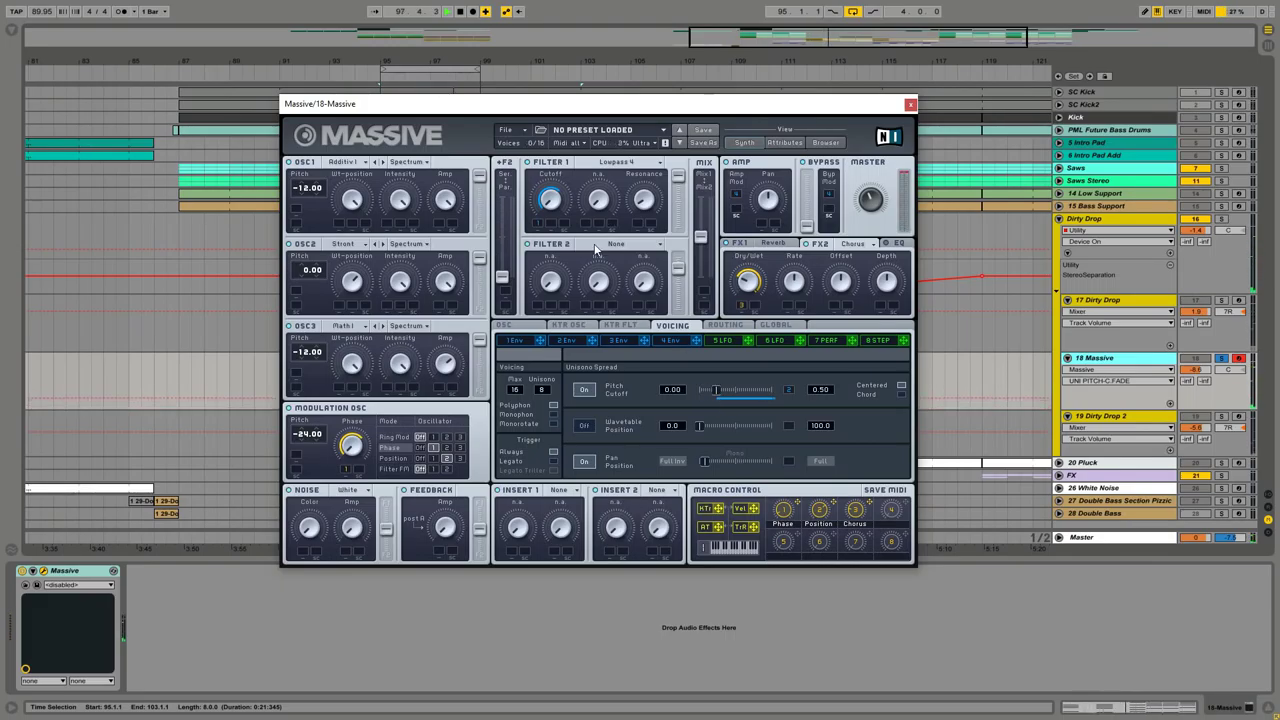
Route LFO 5 to the pitch of oscillators 1, 2 and 3.
{"action": "left_click", "coordinate": [565, 344]}
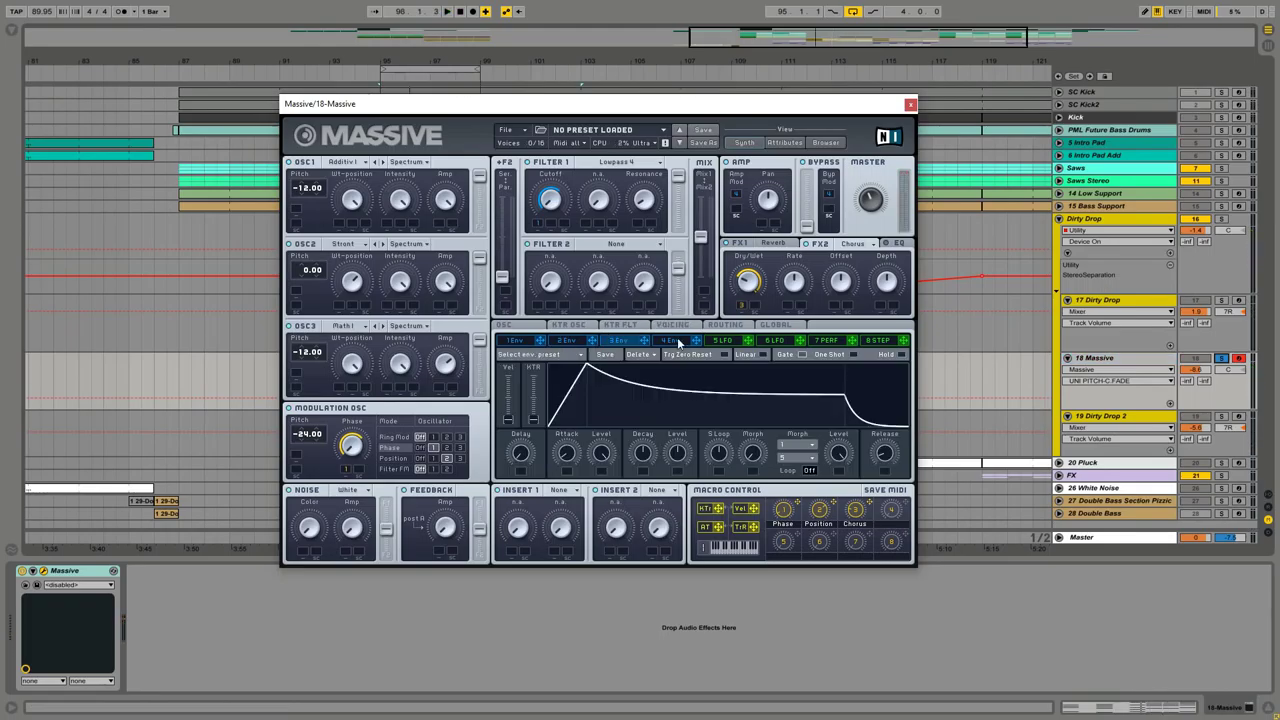
{"action": "left_click", "coordinate": [738, 345]}
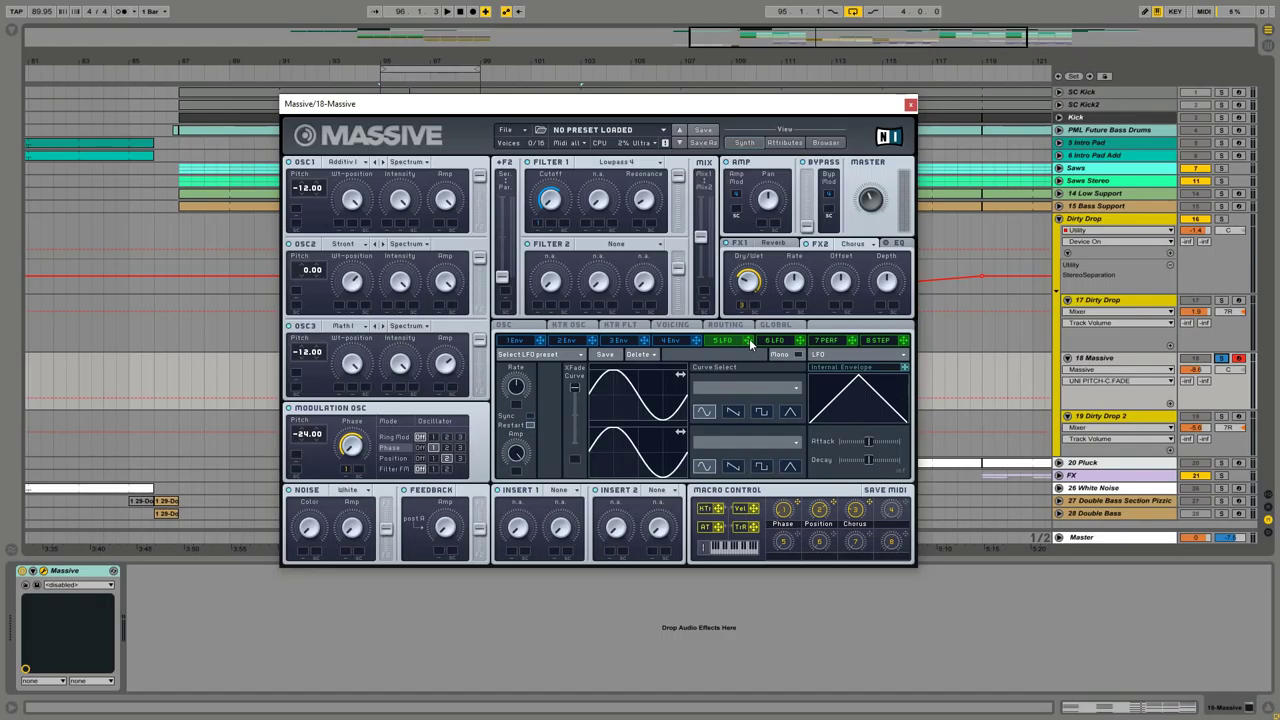
{"action": "left_click_drag", "start_coordinate": [750, 345], "coordinate": [296, 222]}
{"action": "left_click_drag", "start_coordinate": [750, 345], "coordinate": [296, 305]}
{"action": "left_click_drag", "start_coordinate": [750, 345], "coordinate": [298, 388]}
Give oscillator 1 a small LFO pitch amount, adjust LFO 5's rate and amplitude, and close Massive.
{"action": "left_click_drag", "start_coordinate": [321, 222], "coordinate": [325, 204]}
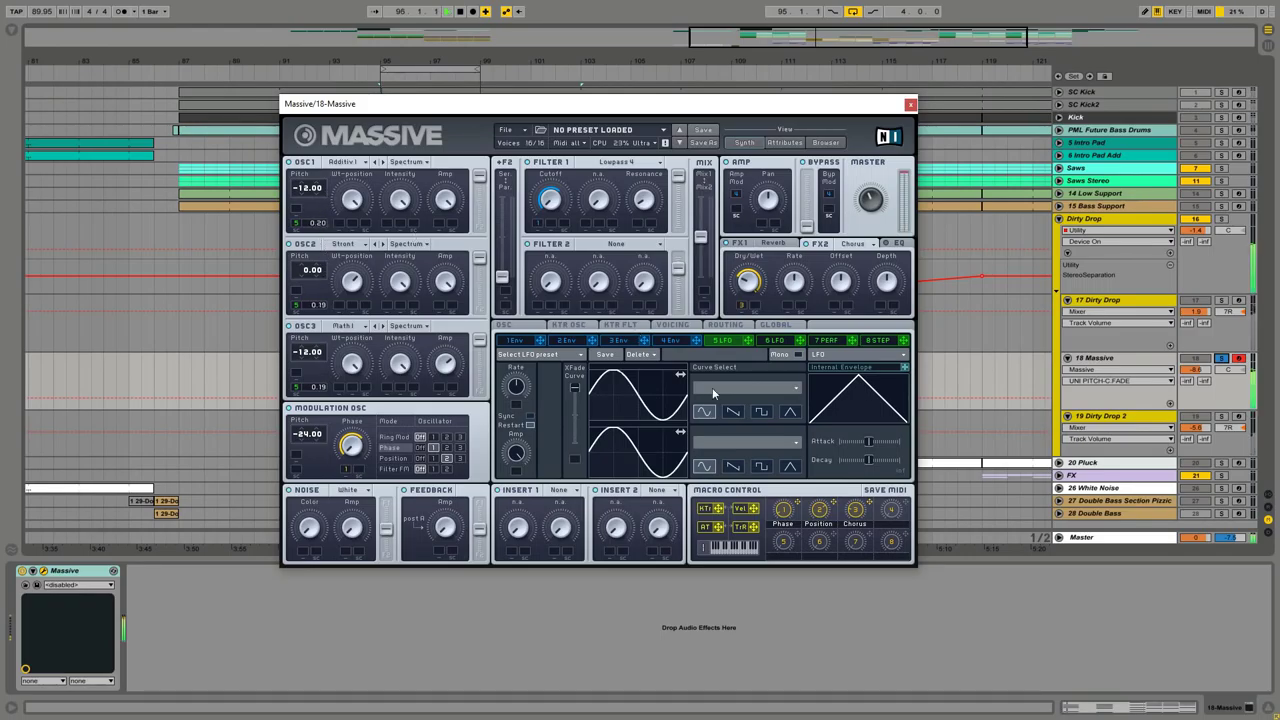
{"action": "left_click", "coordinate": [521, 392]}
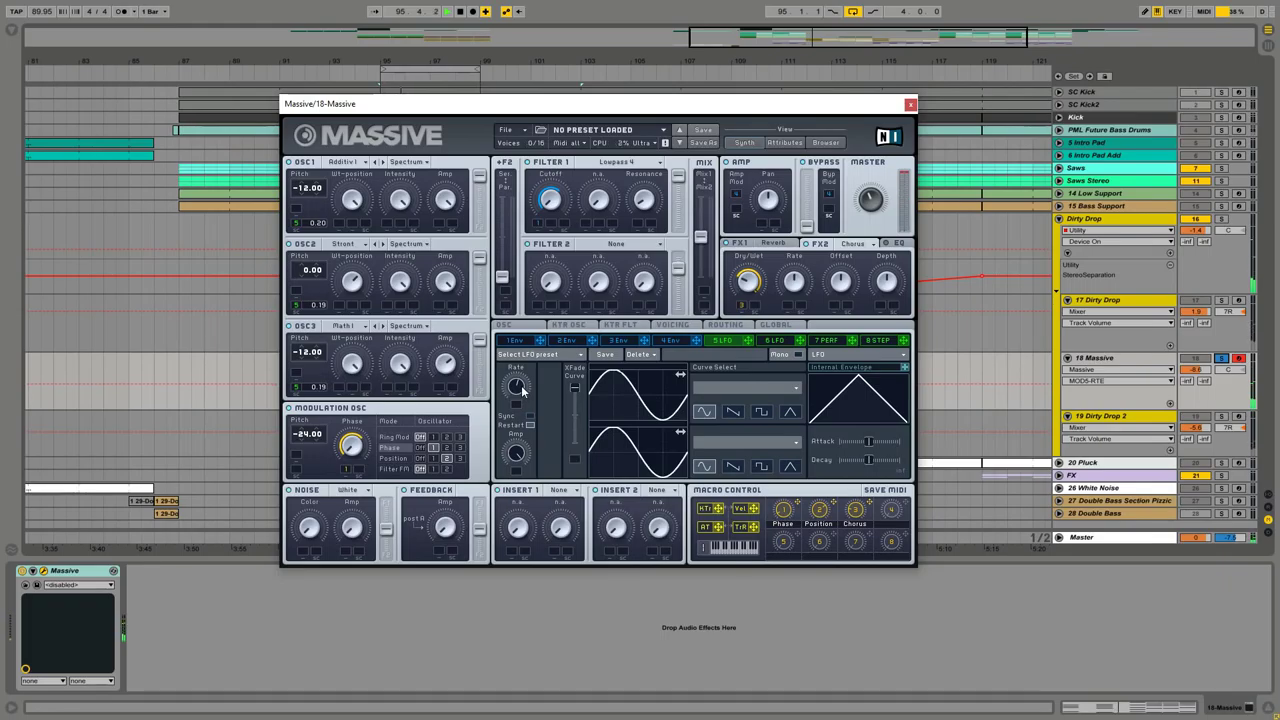
{"action": "left_click", "coordinate": [519, 447]}
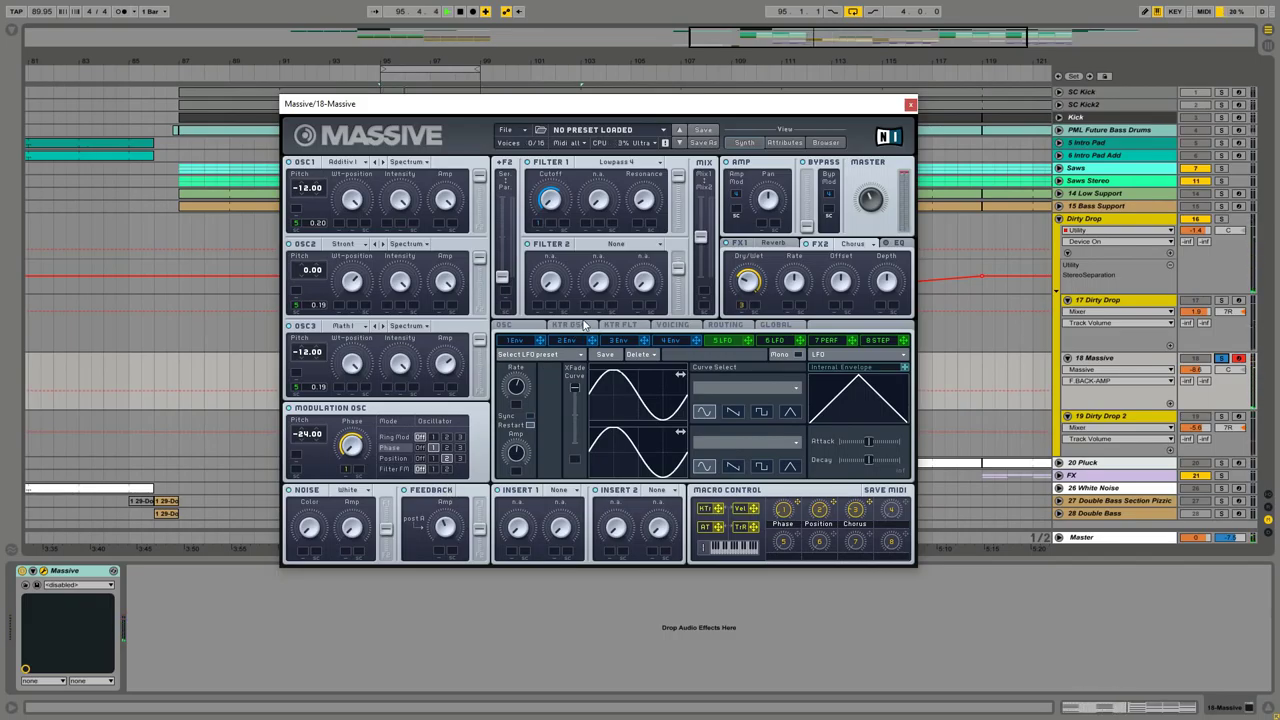
{"action": "left_click", "coordinate": [643, 201]}
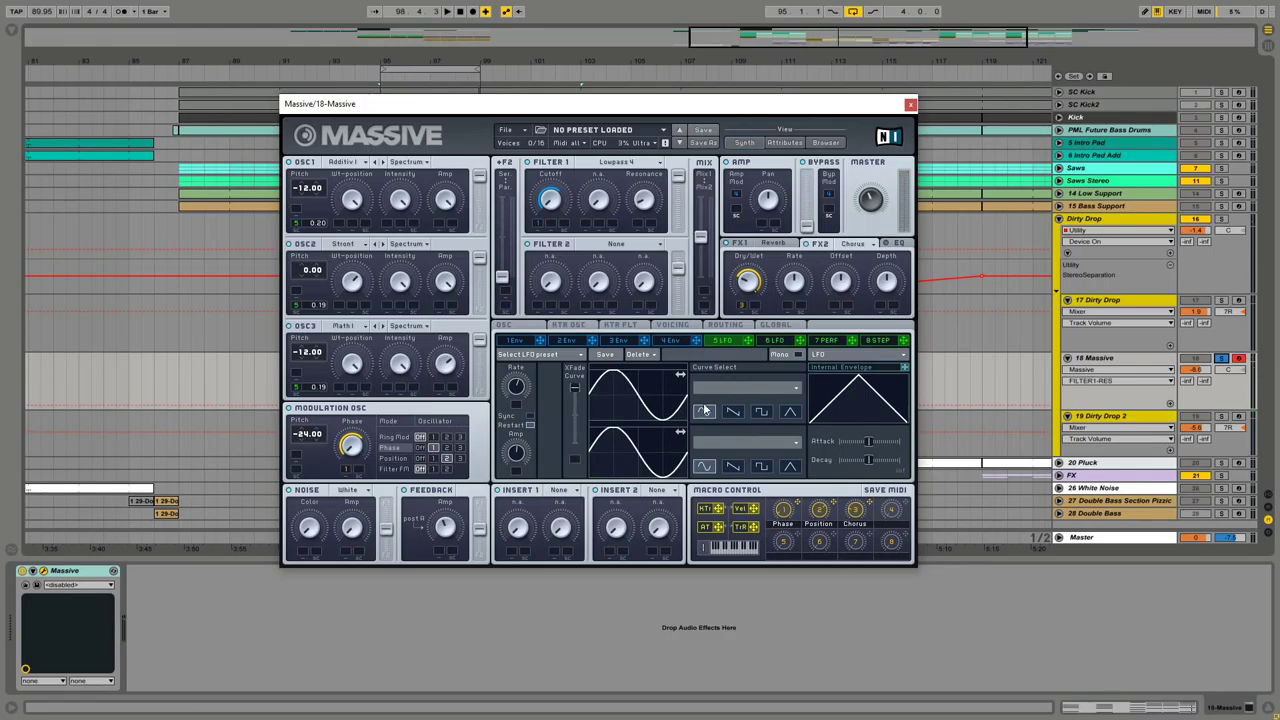
{"action": "left_click", "coordinate": [910, 104]}
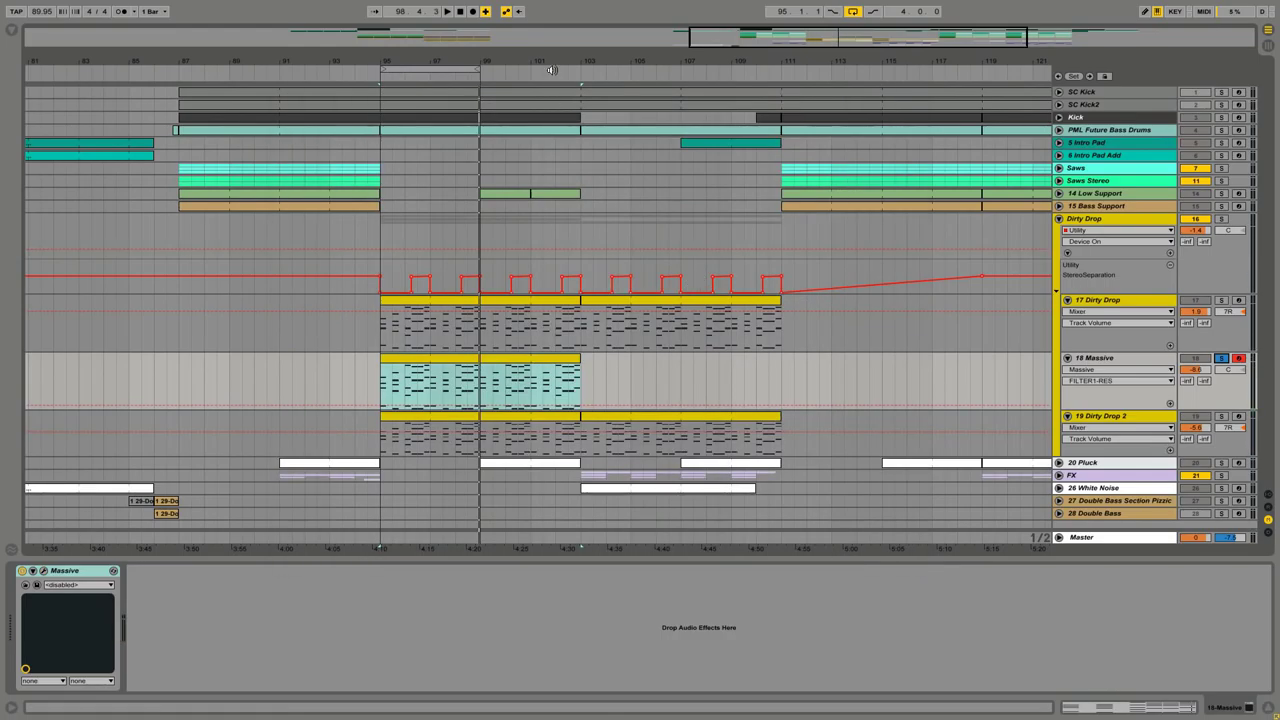
Zoom the arrangement timeline out to show more of the song around the 18 Massive drop clip.
{"action": "left_click_drag", "start_coordinate": [556, 66], "coordinate": [556, 56]}
{"action": "left_click_drag", "start_coordinate": [397, 56], "coordinate": [397, 31]}
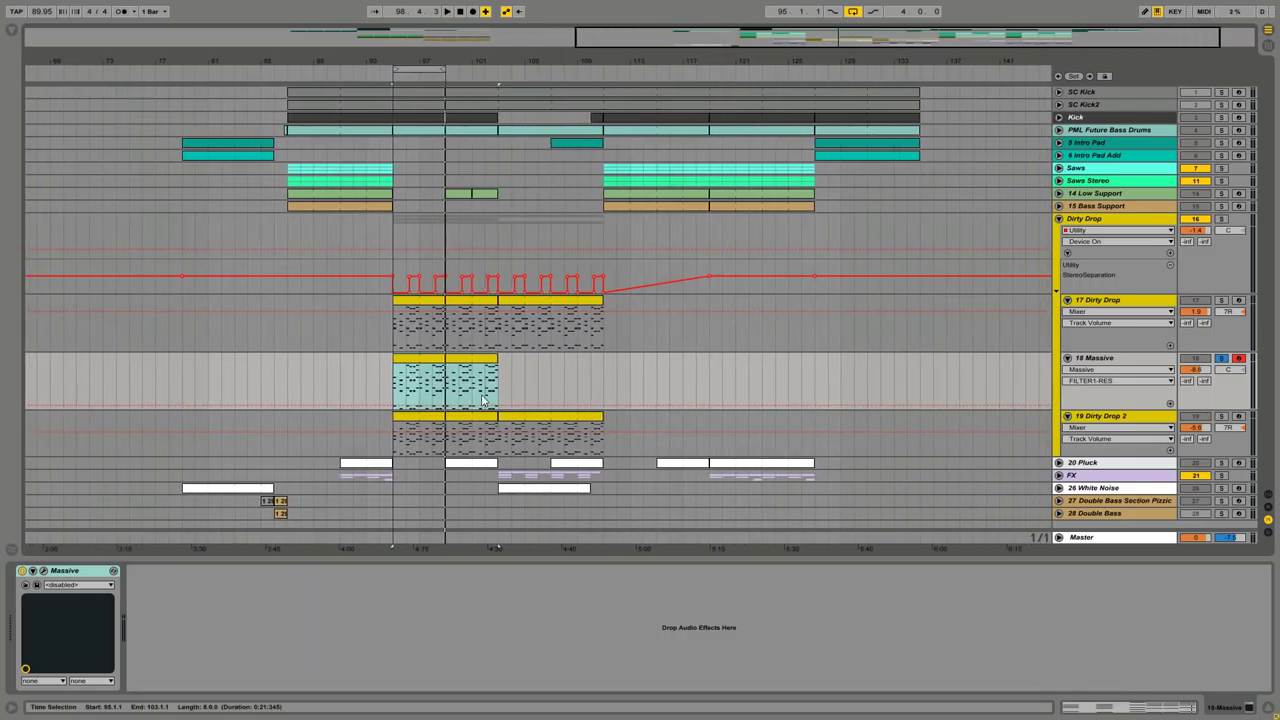